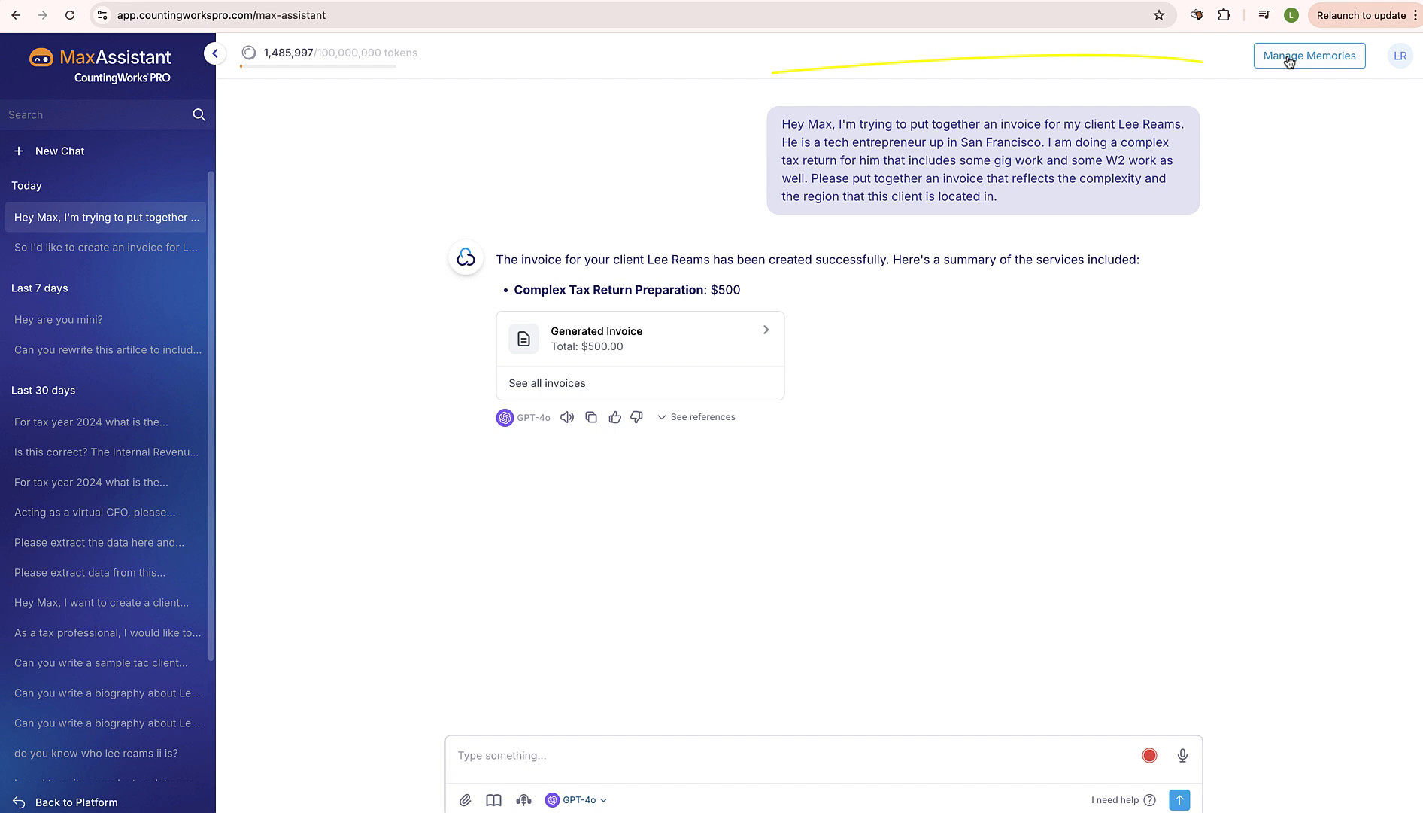
Open the saved invoicing price grid memory and read through its service types and base prices
left_click(1290, 58)
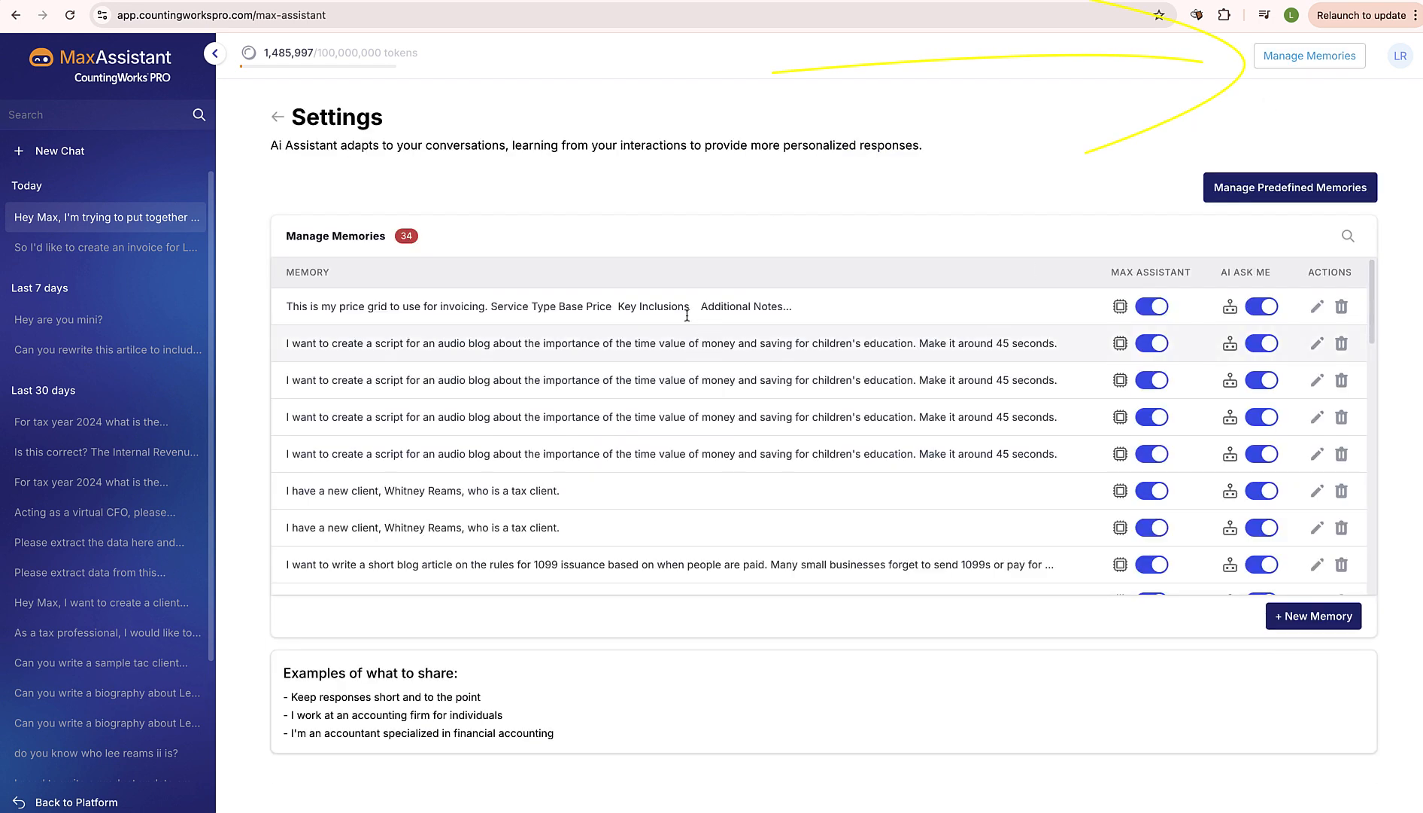
left_click(1314, 308)
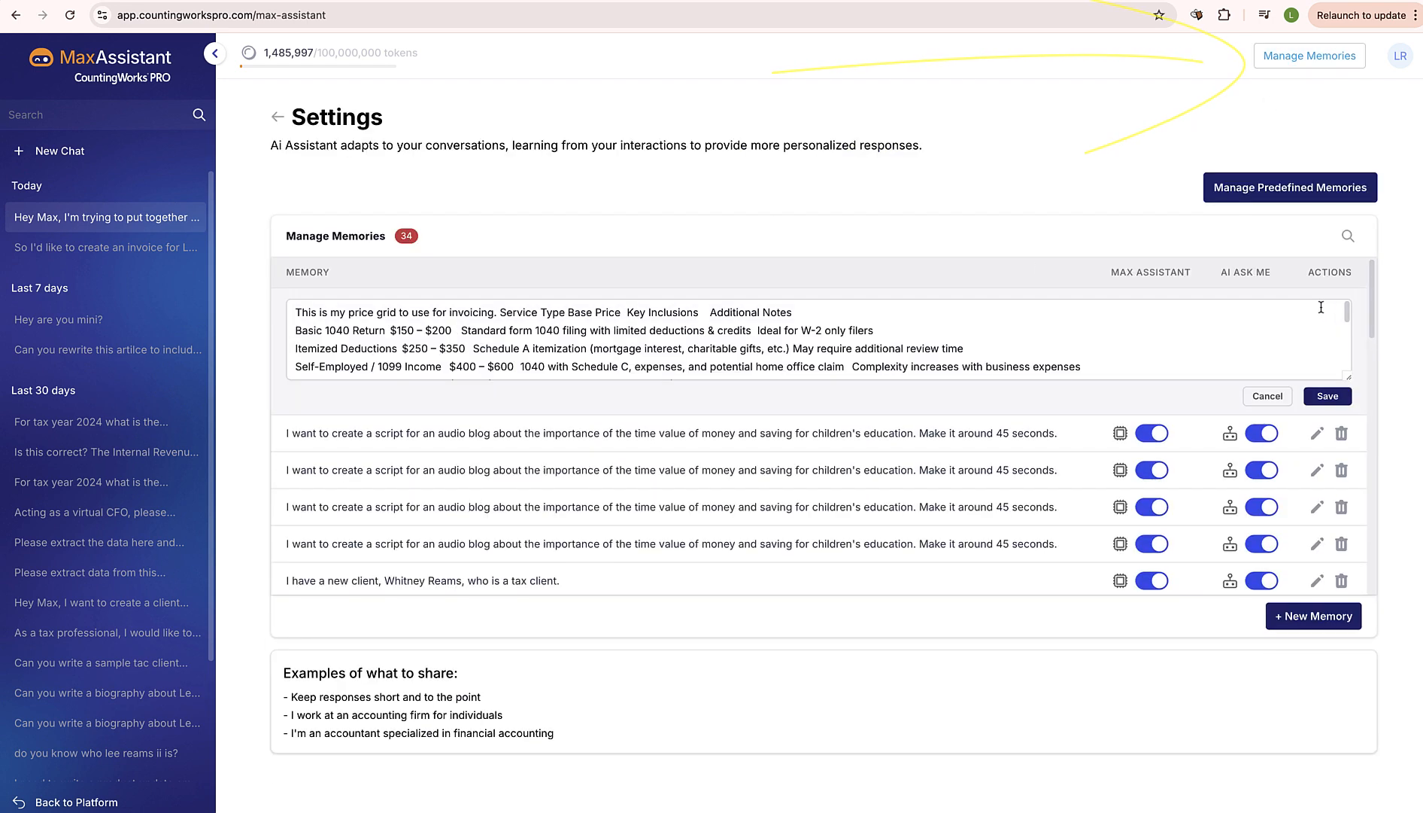
scroll(634, 342, "down", 3)
scroll(633, 341, "up", 5)
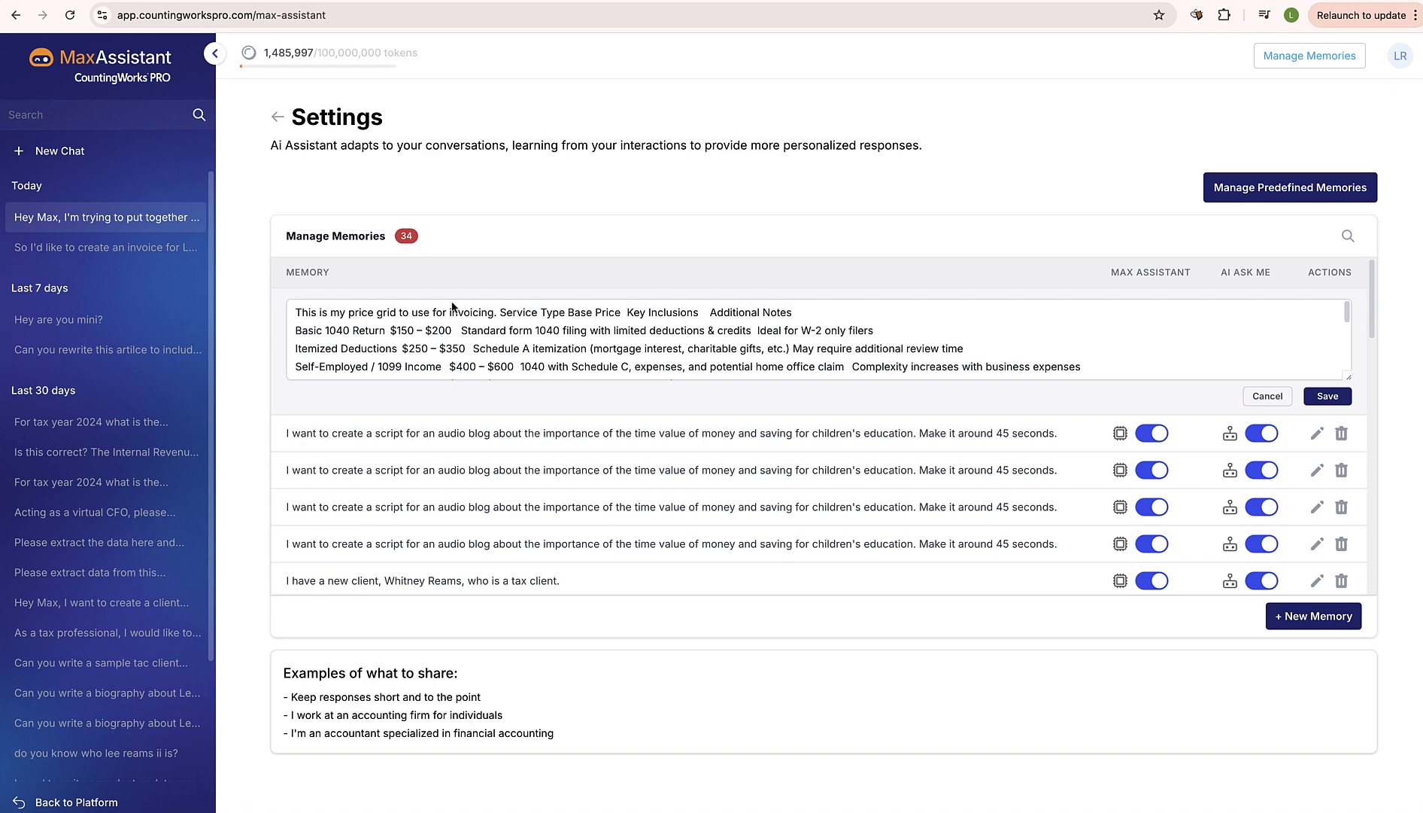
Return to the most recent invoice chat and review the request text, highlighting the client's San Francisco location
left_click(60, 220)
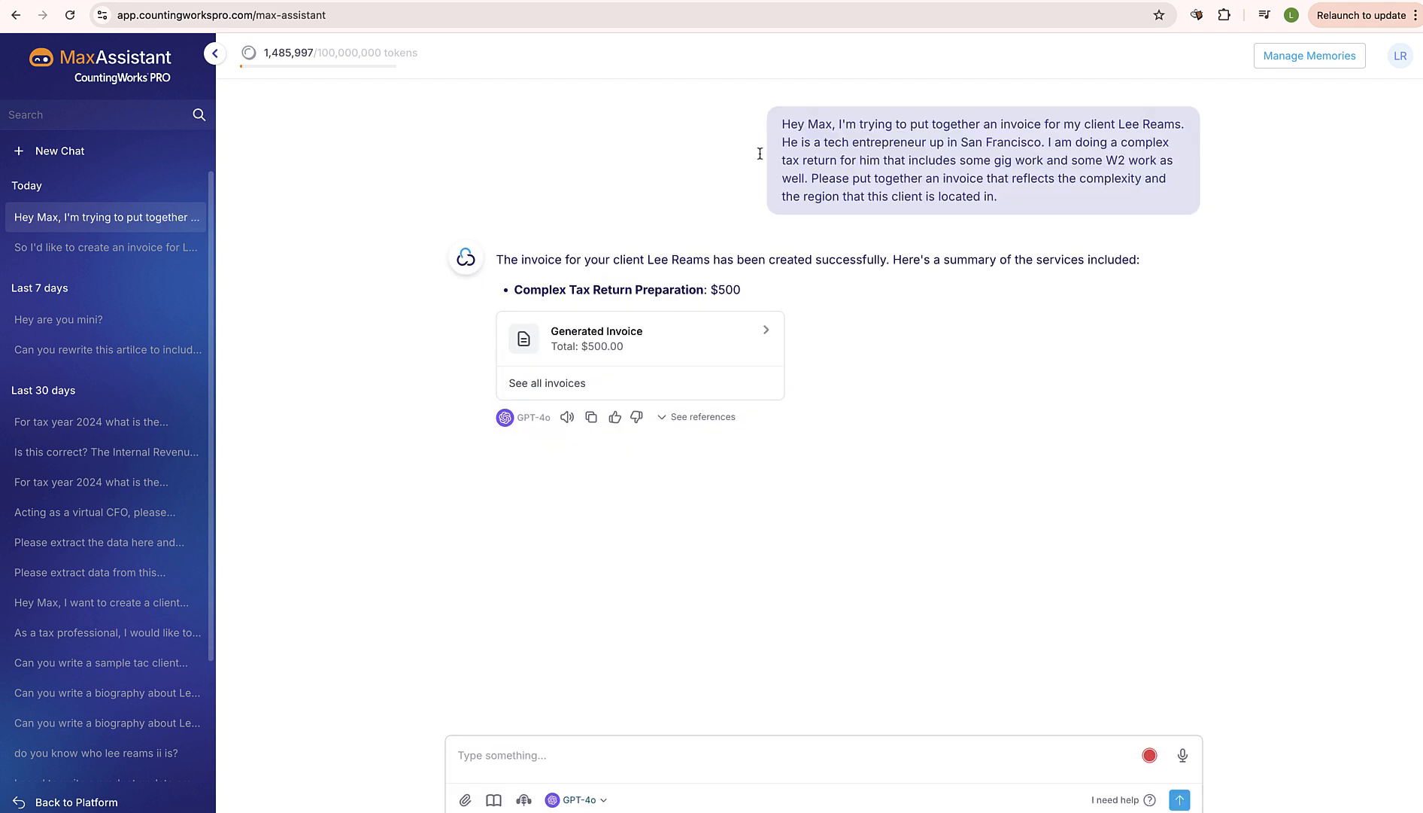
left_click_drag(781, 127, 955, 202)
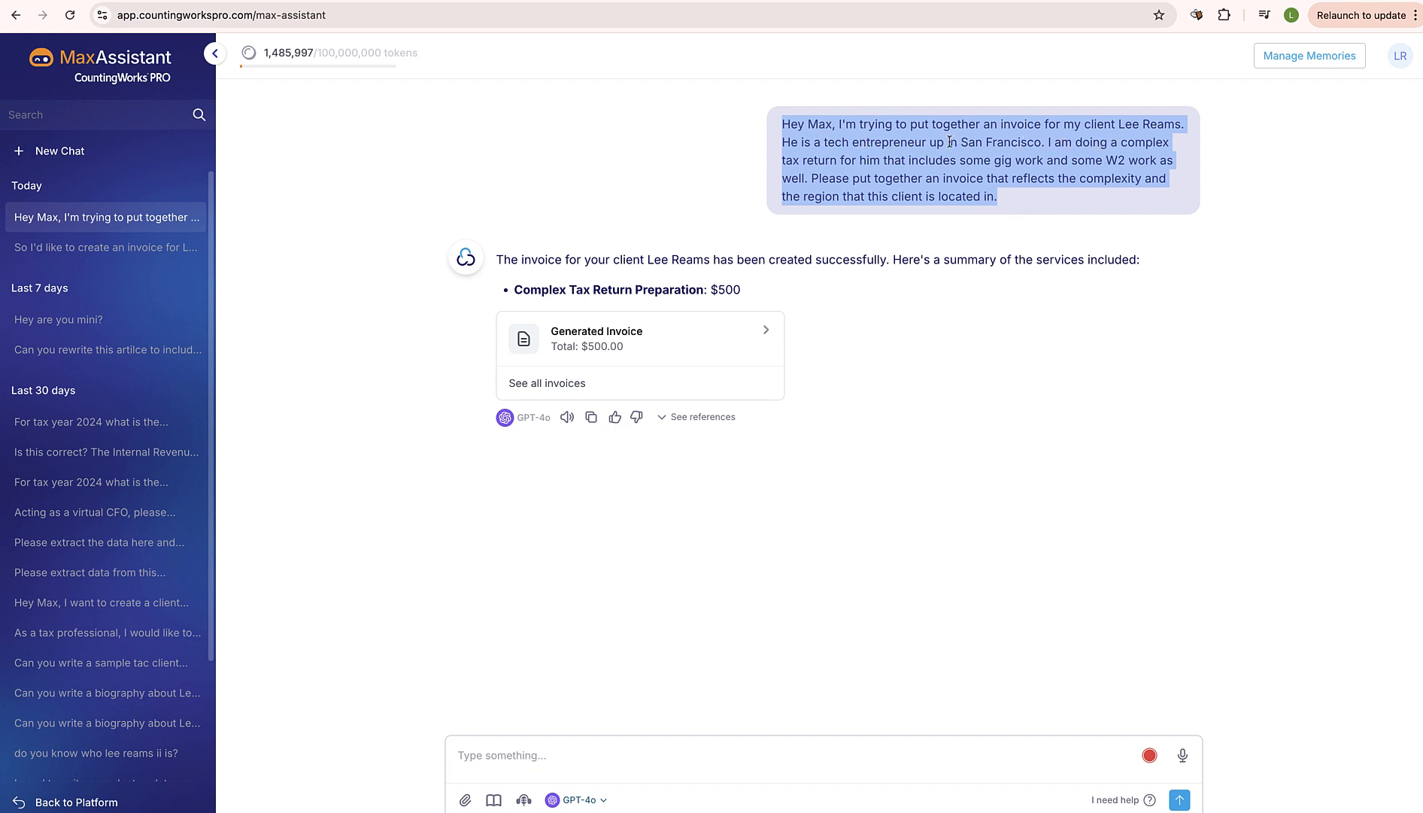
left_click_drag(951, 143, 1027, 150)
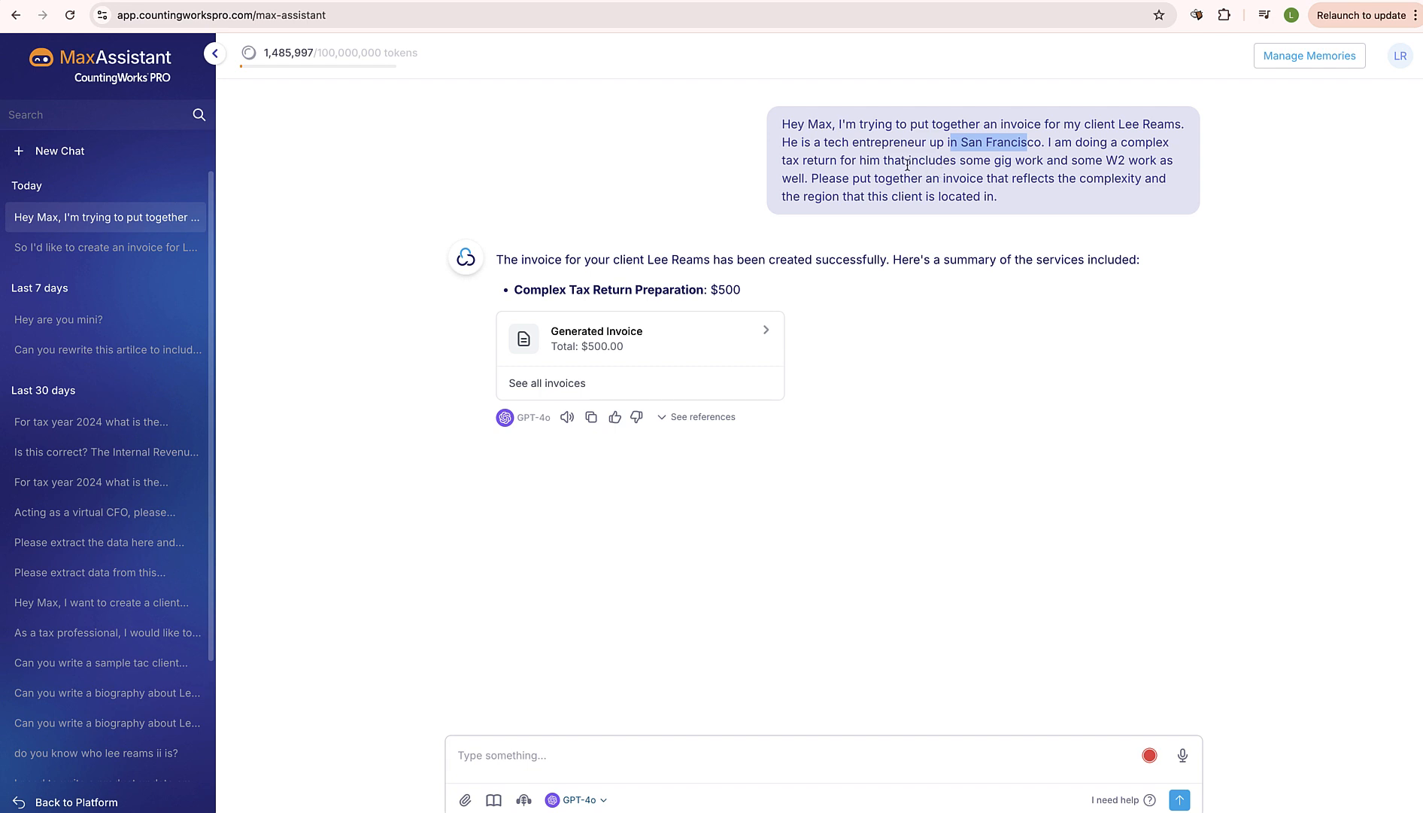
Reopen the price grid memory and examine the pricing from basic 1040 through premium/complex returns
left_click(1319, 60)
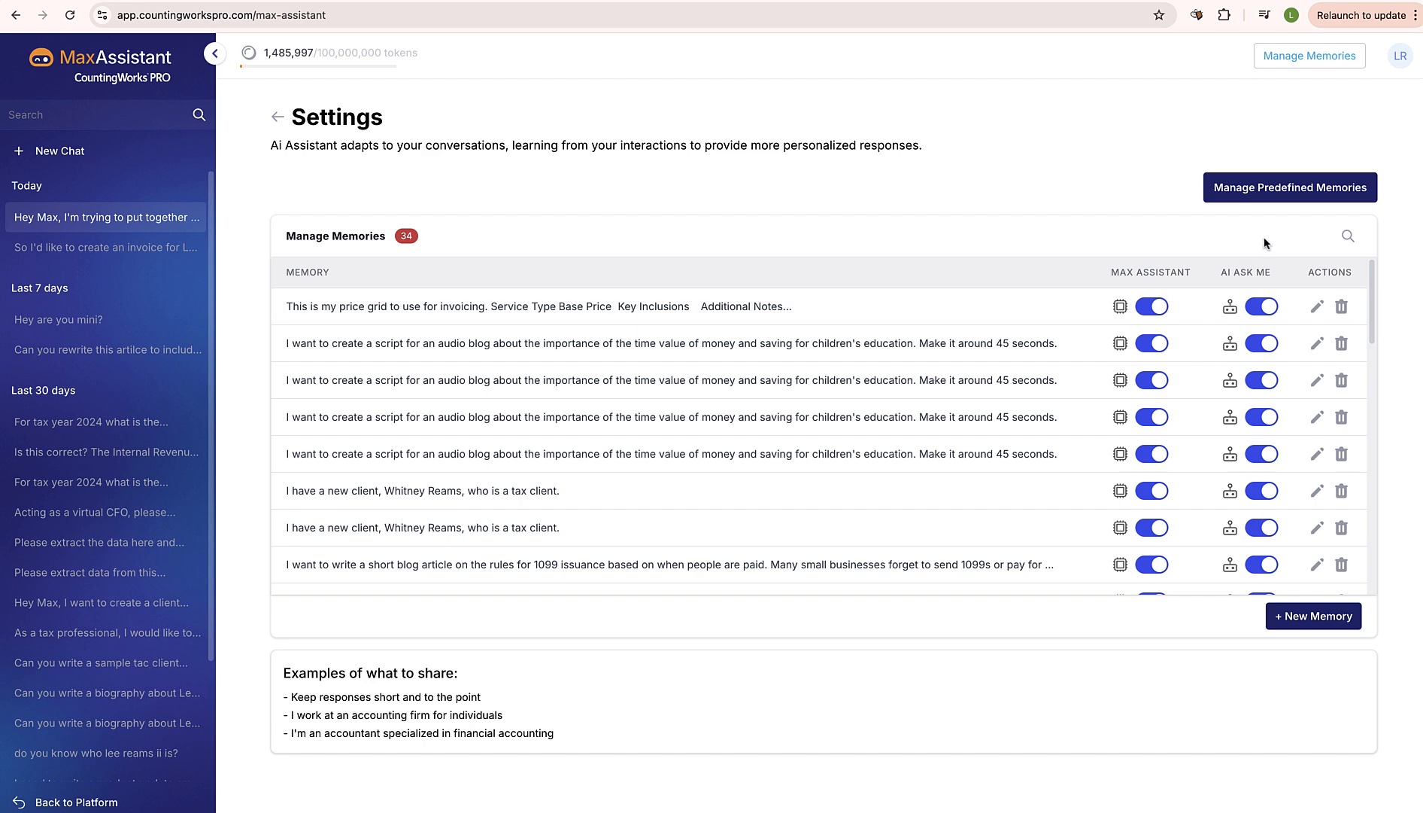
left_click(1317, 306)
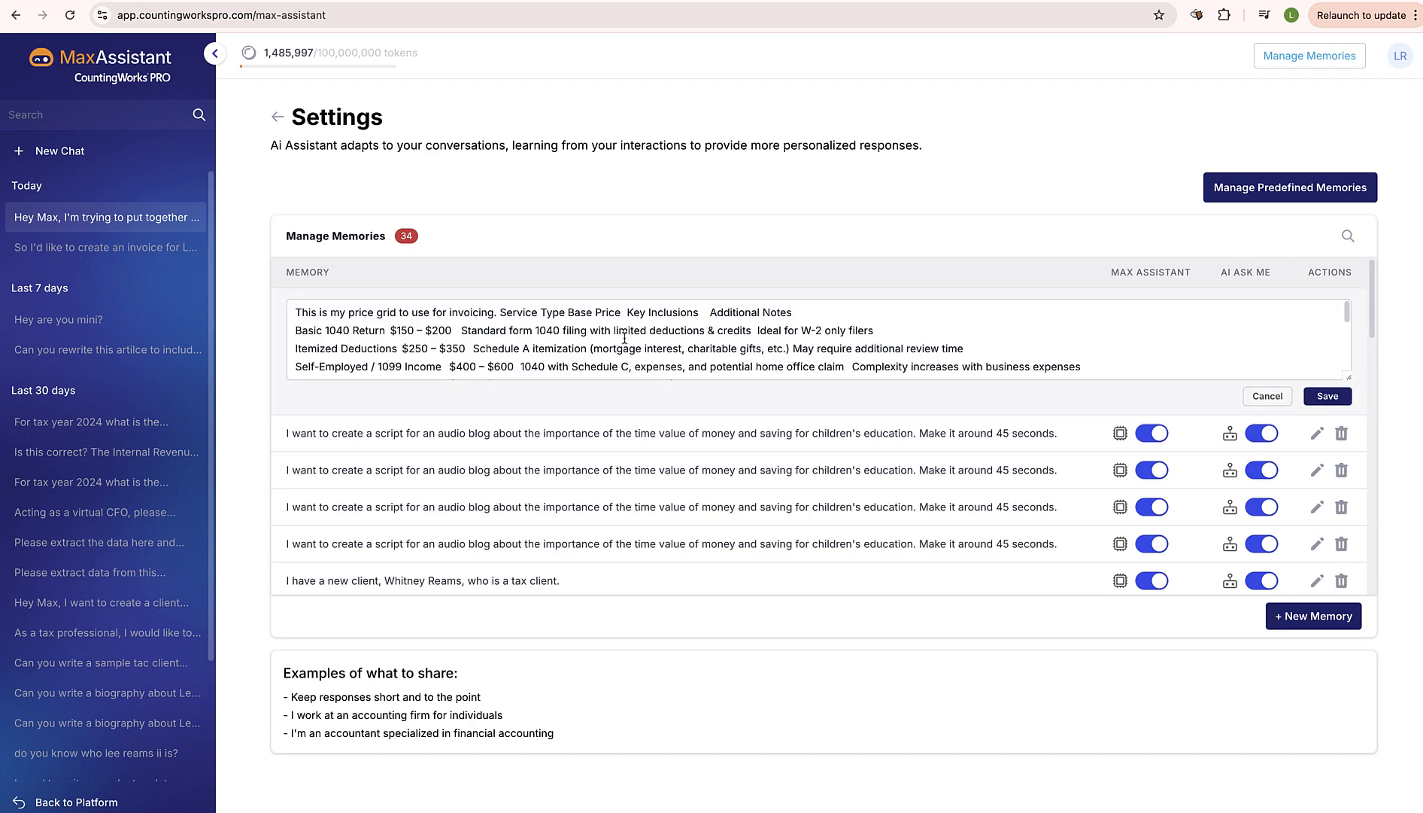
scroll(624, 337, "down", 3)
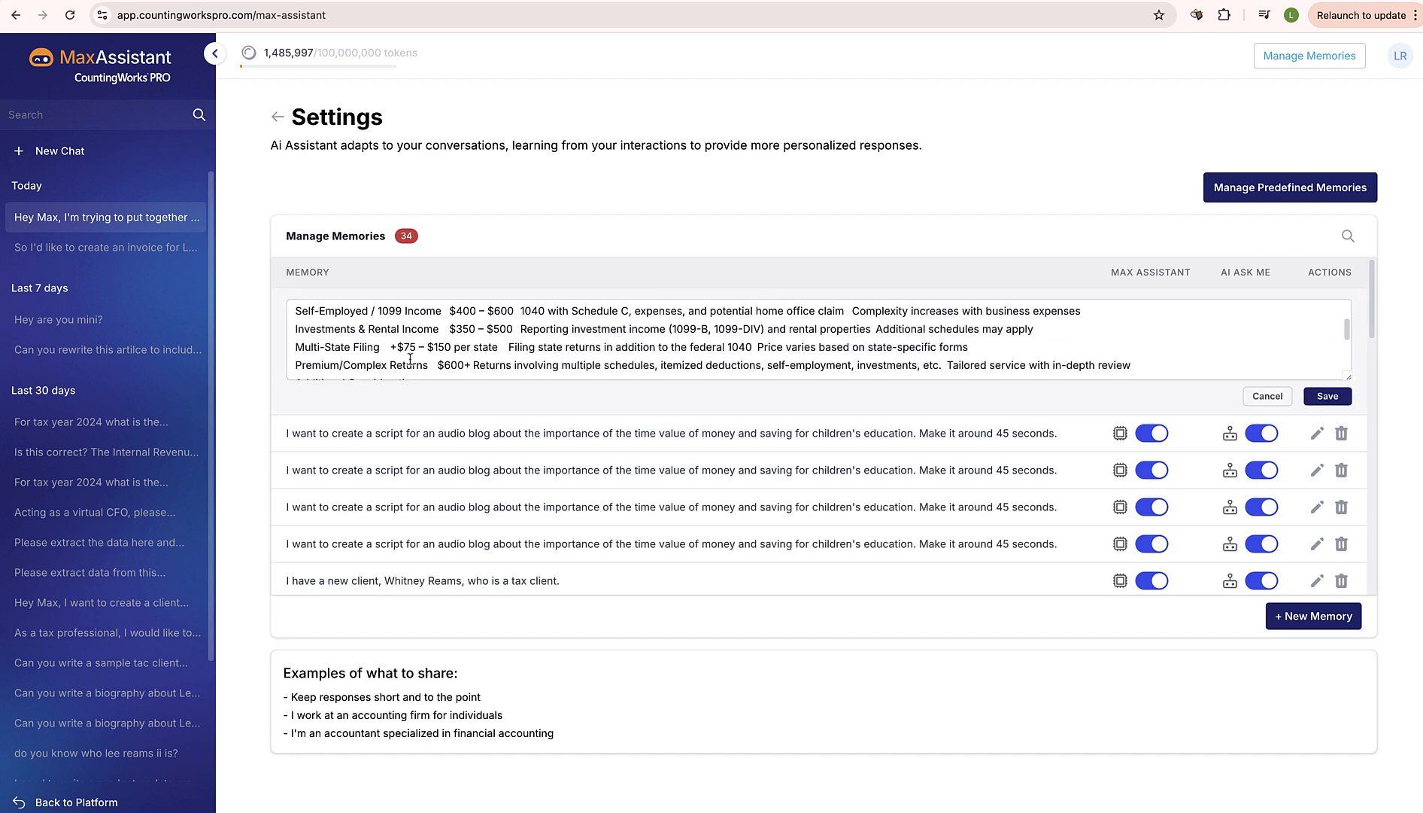
scroll(413, 359, "up", 2)
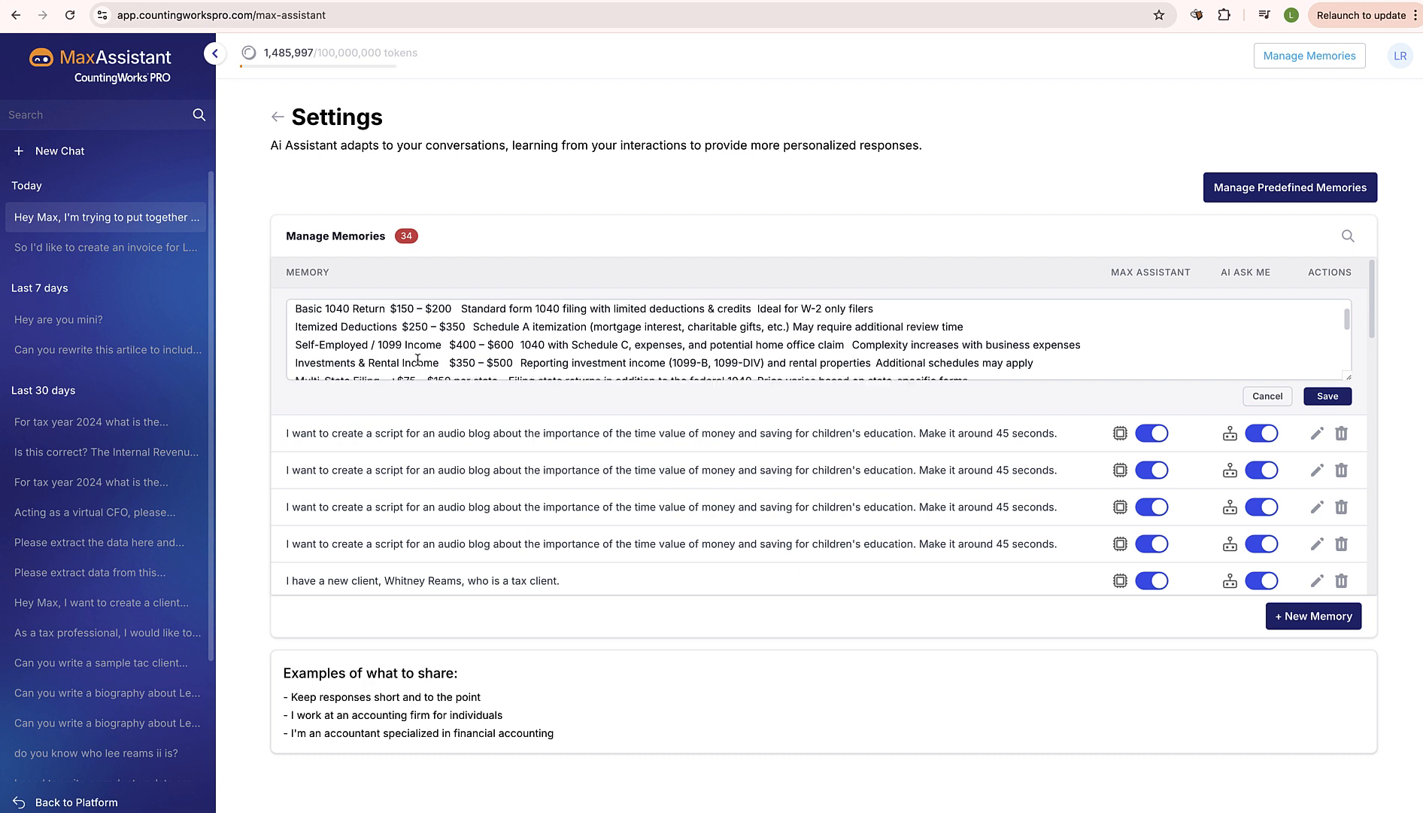
scroll(418, 360, "up", 2)
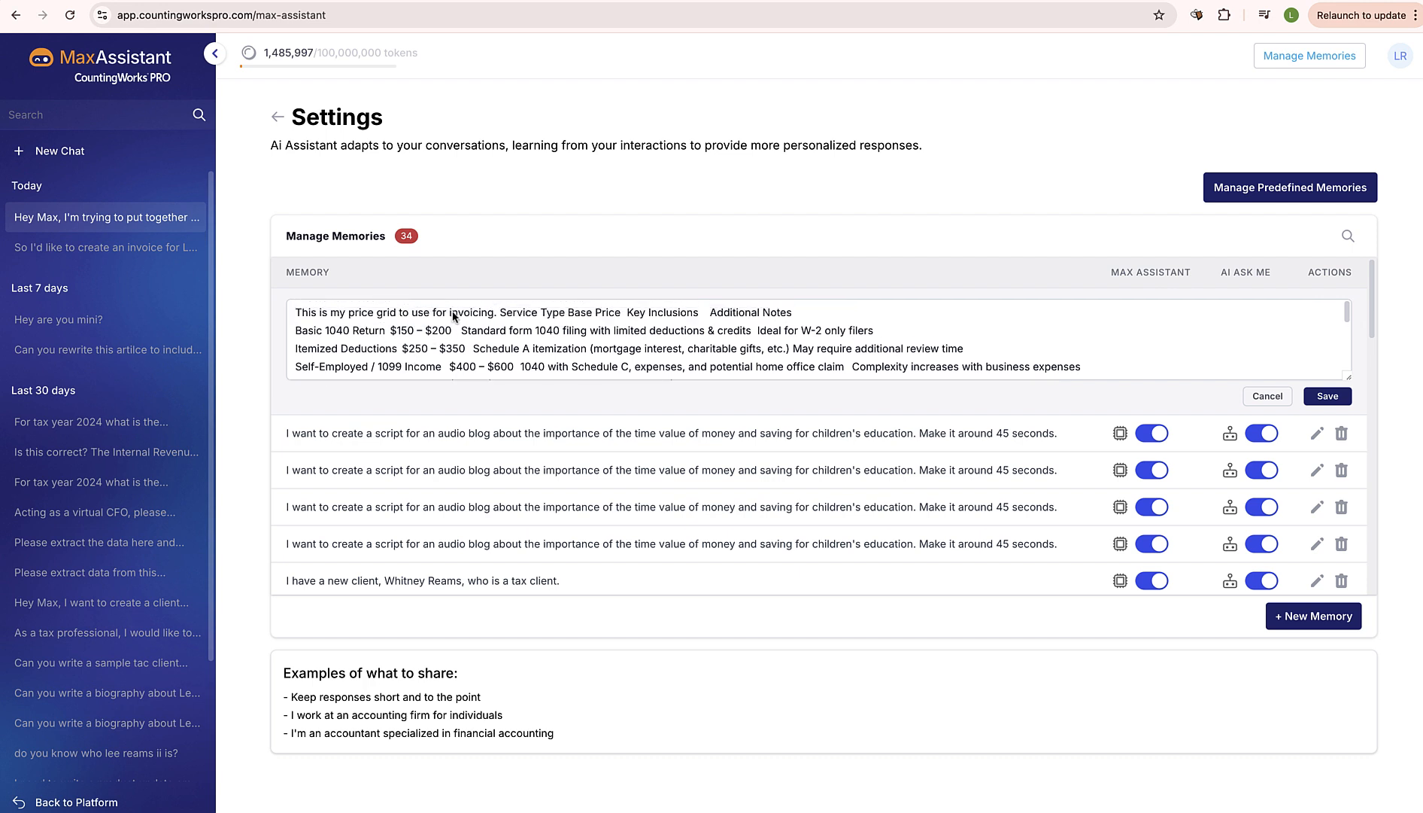
Open the generated Complex Tax Return Preparation invoice from the chat and assign the first listed client to it
left_click(60, 219)
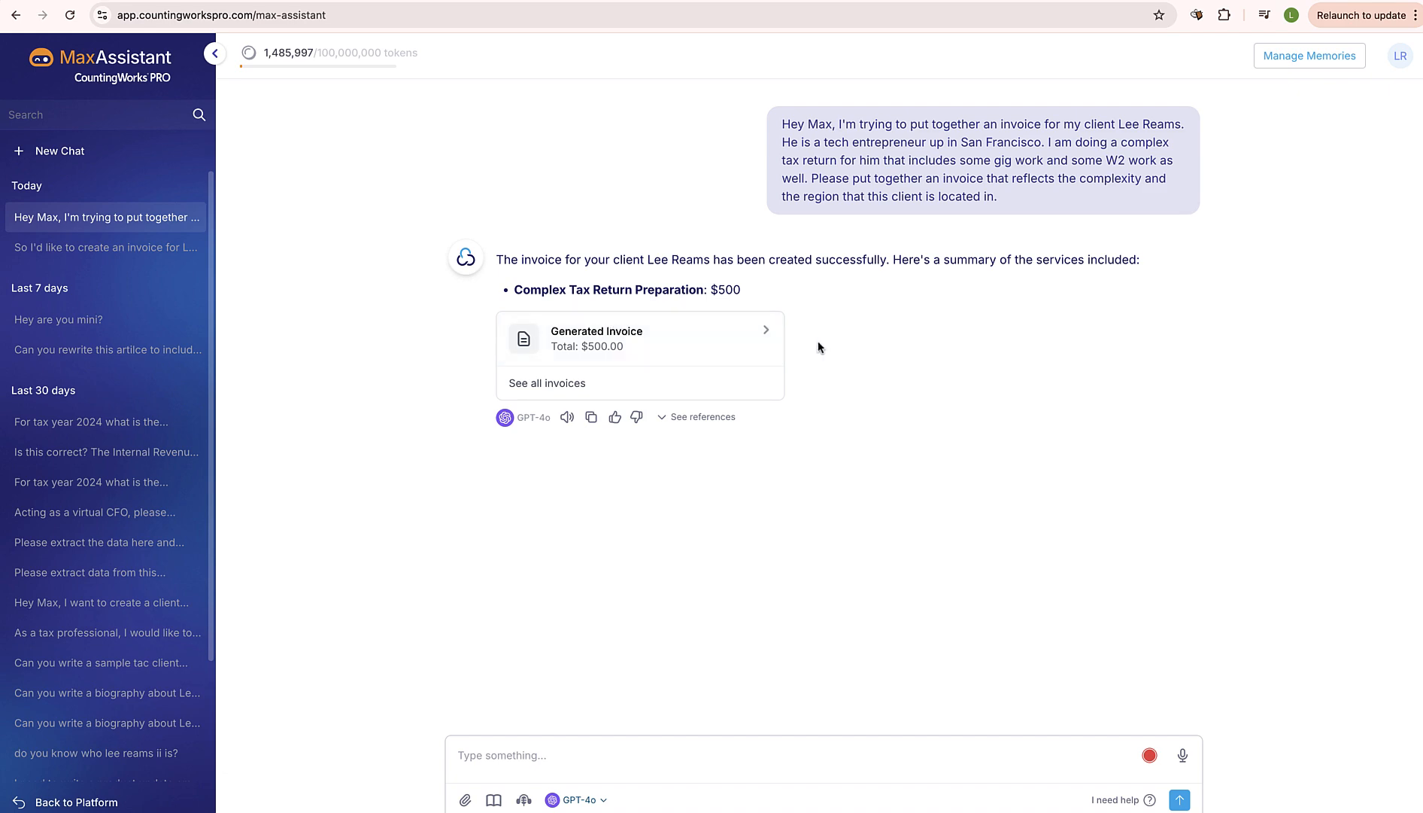
left_click(766, 330)
triple_click(744, 365)
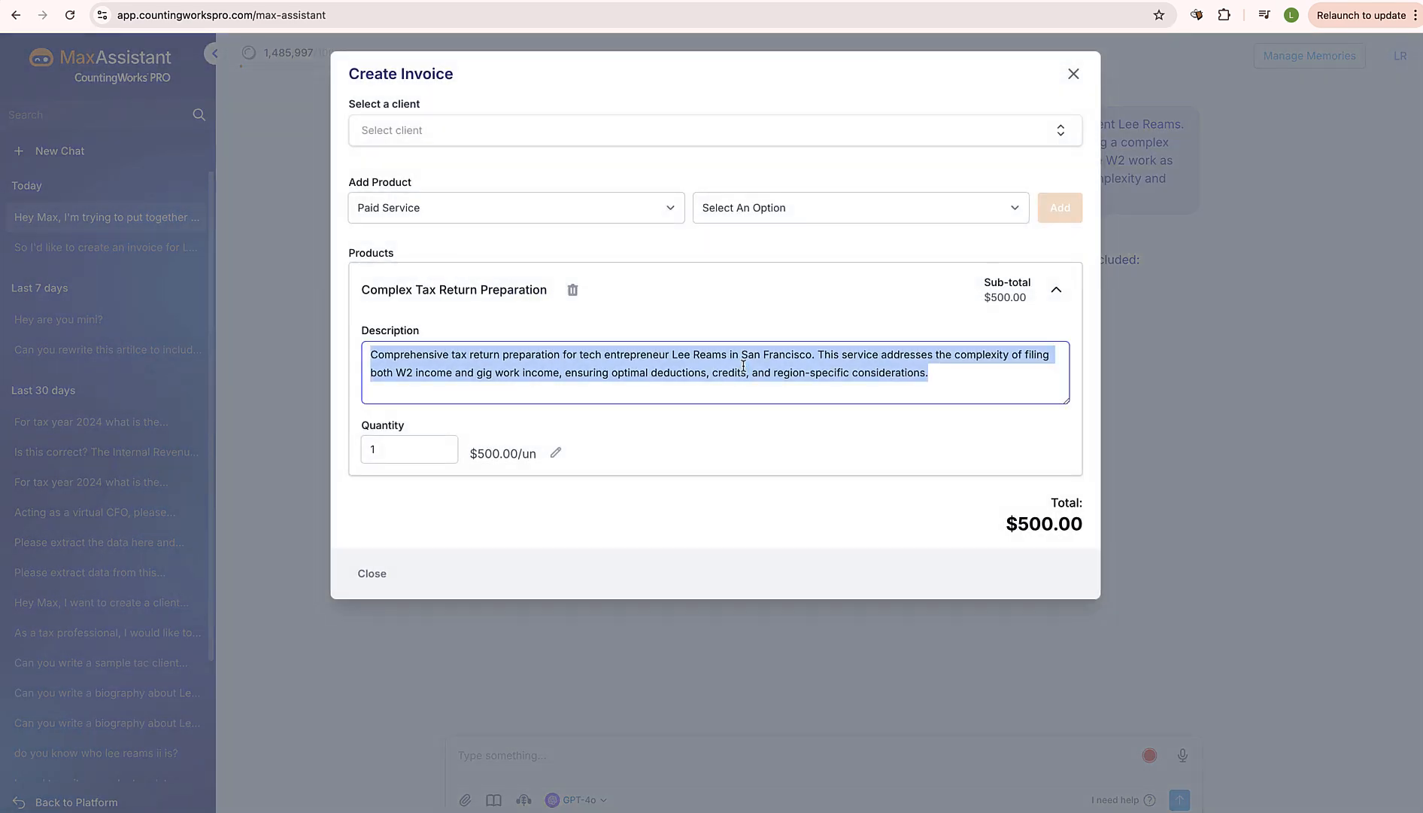
left_click(487, 135)
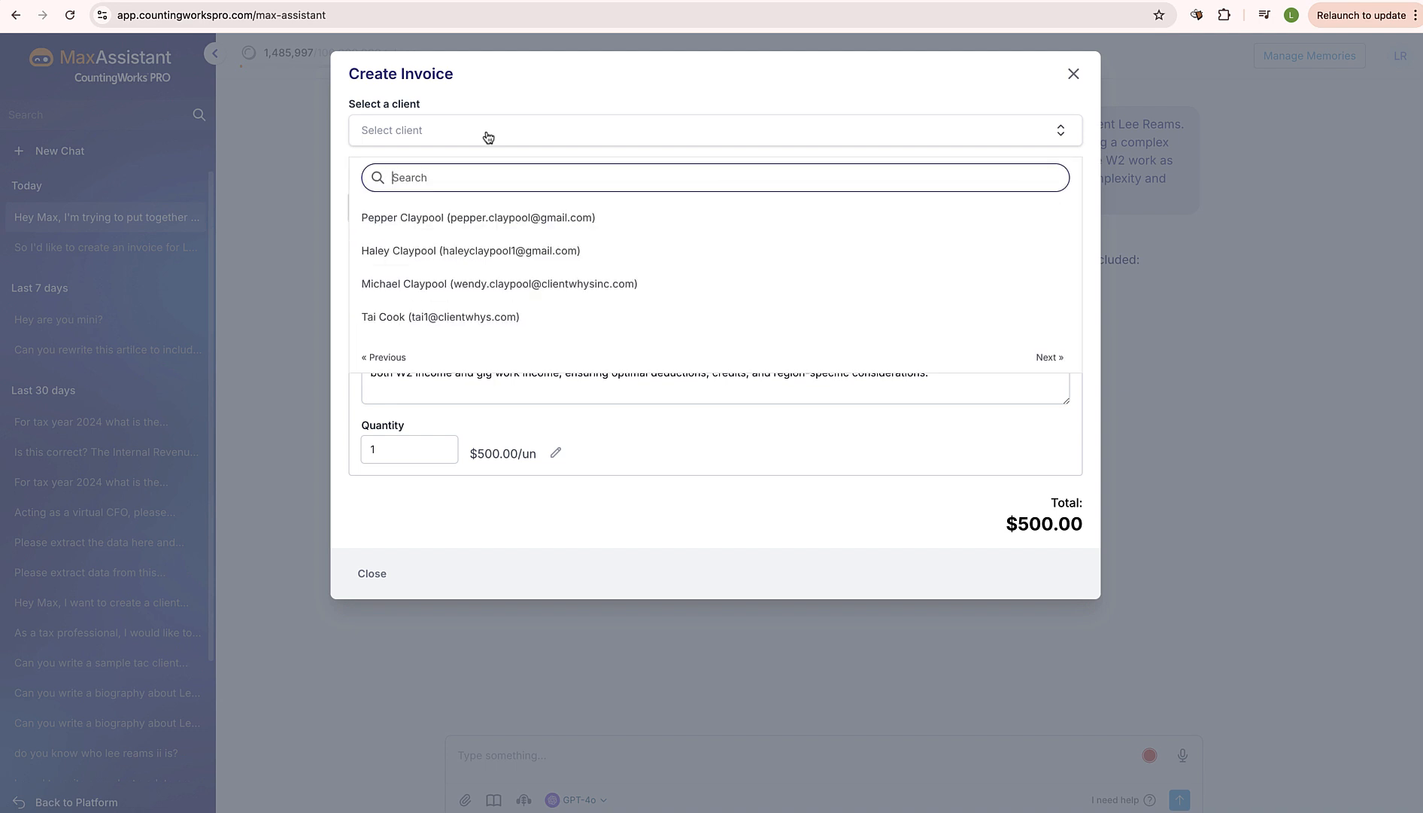
left_click(486, 218)
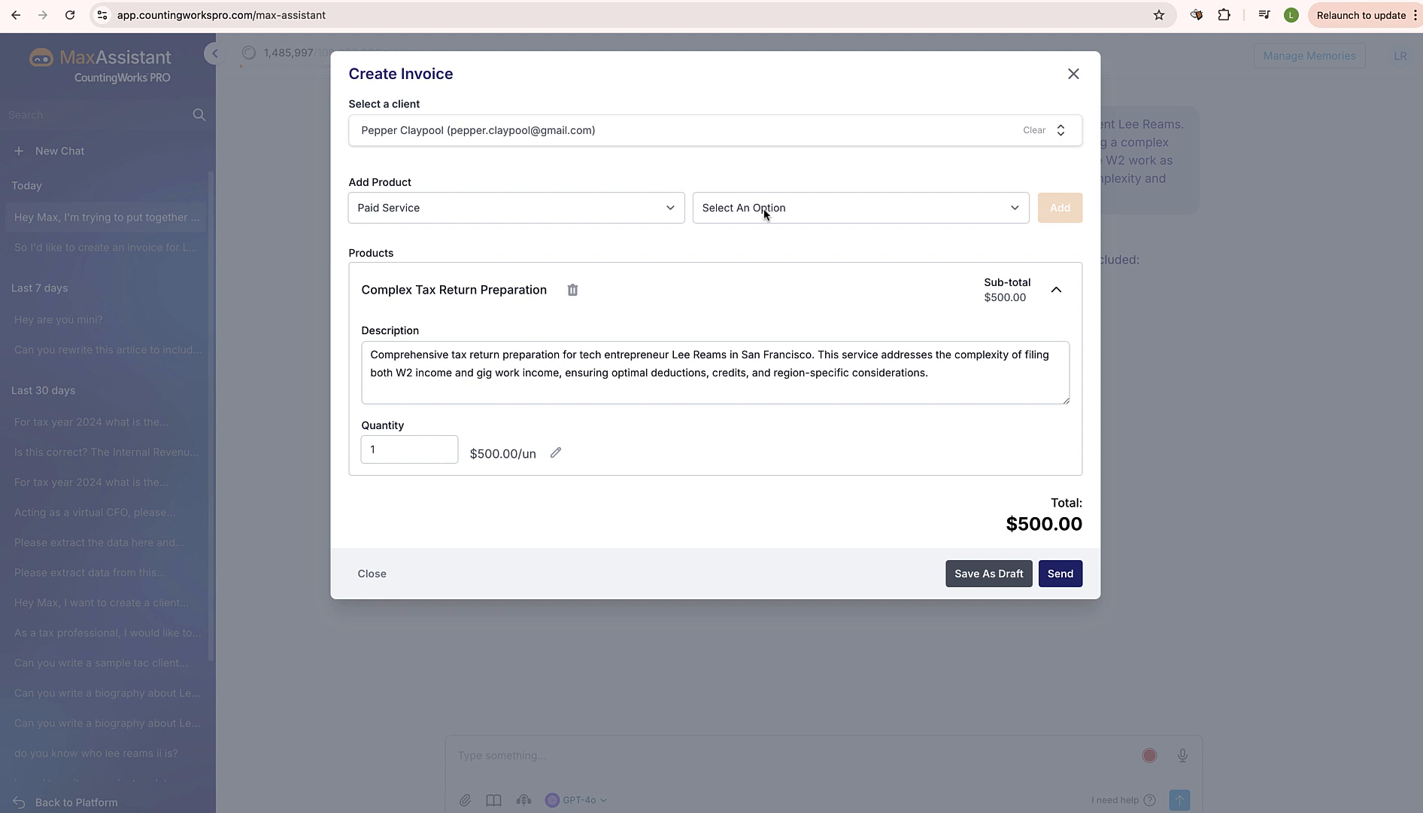
Set the Complex Tax Return Preparation unit price to 700.00 USD and send the invoice to the client
left_click(556, 452)
left_click(540, 447)
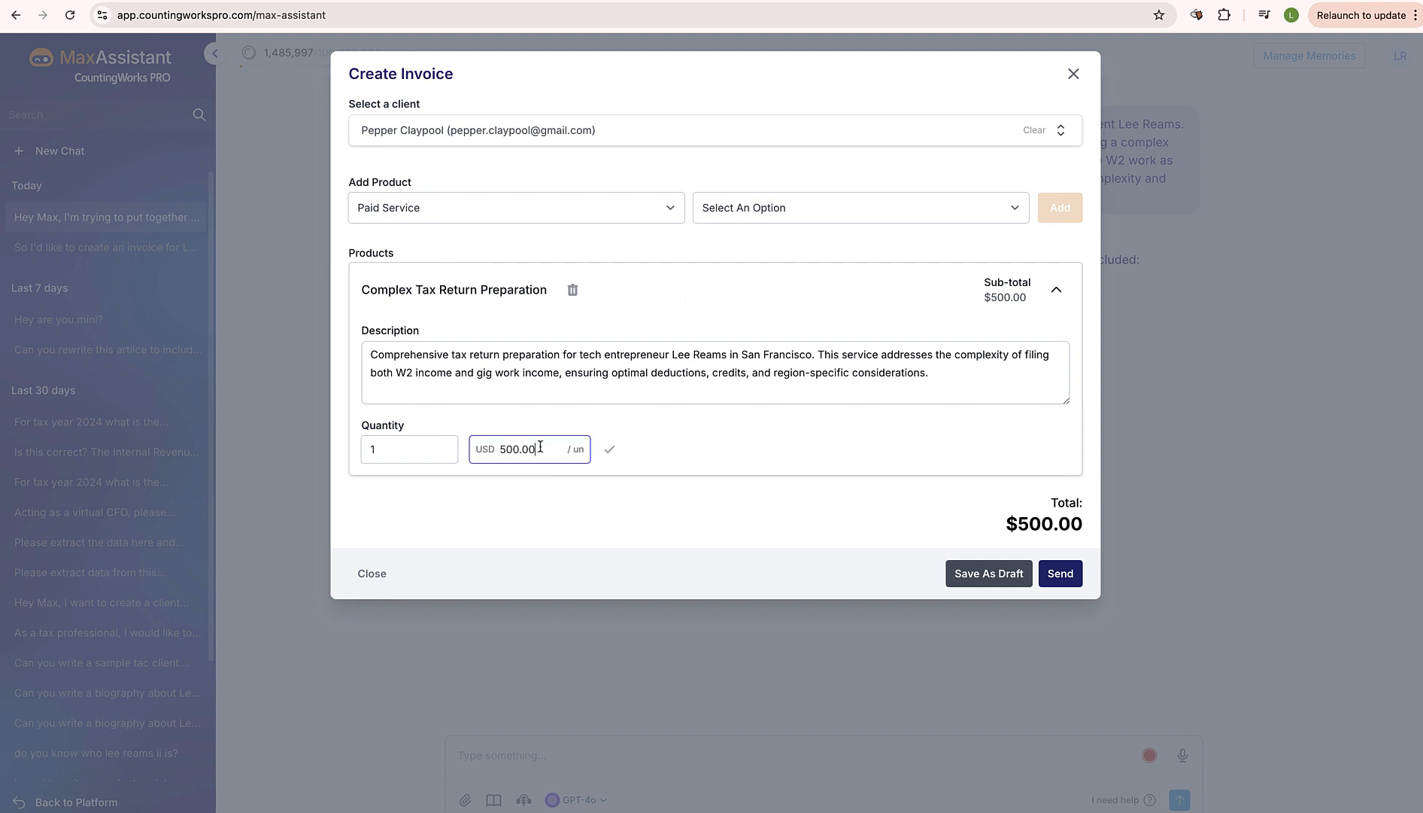
key("BackSpace")
key("BackSpace")
key("BackSpace")
key("BackSpace")
key("BackSpace")
type("700")
left_click(801, 517)
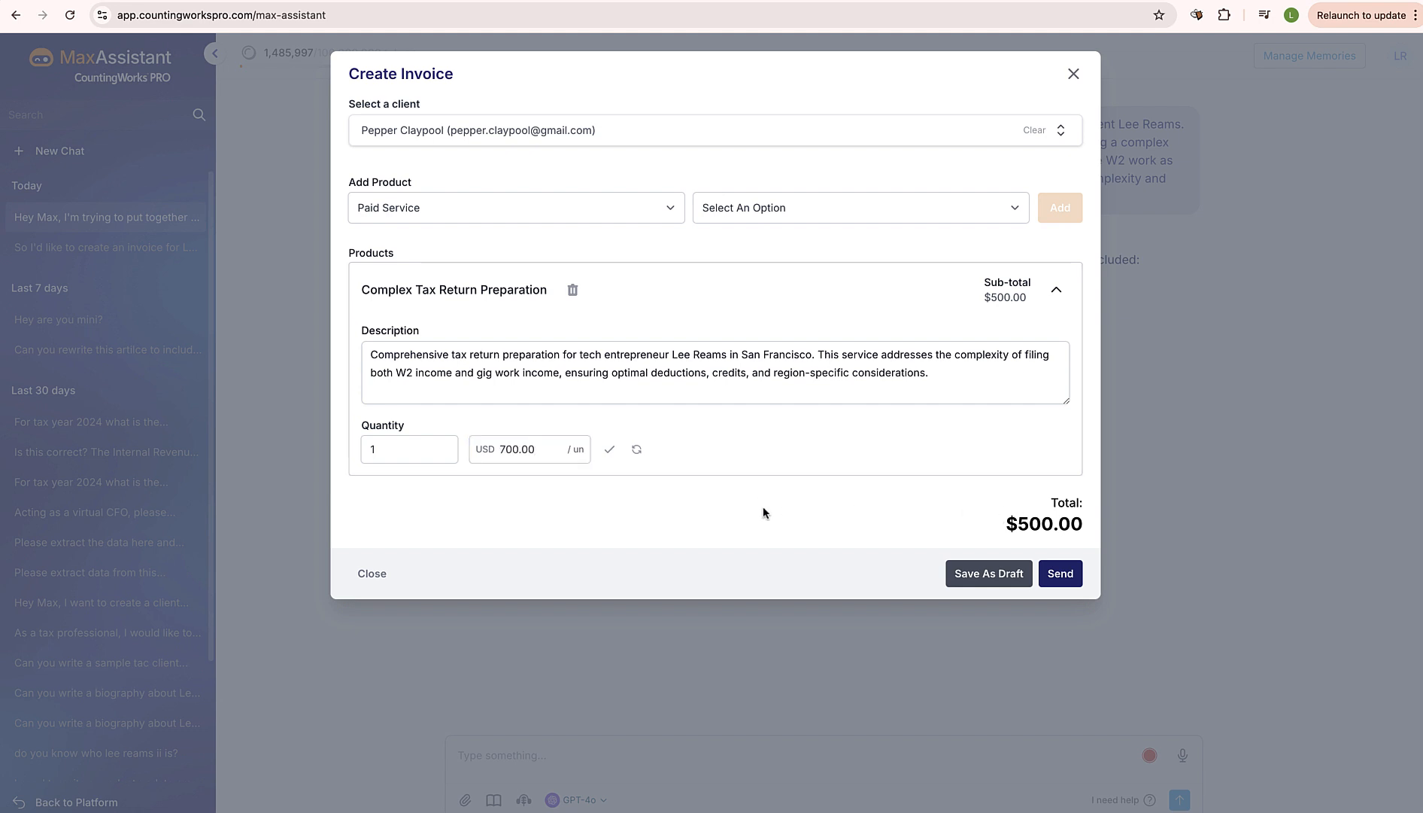
left_click(610, 449)
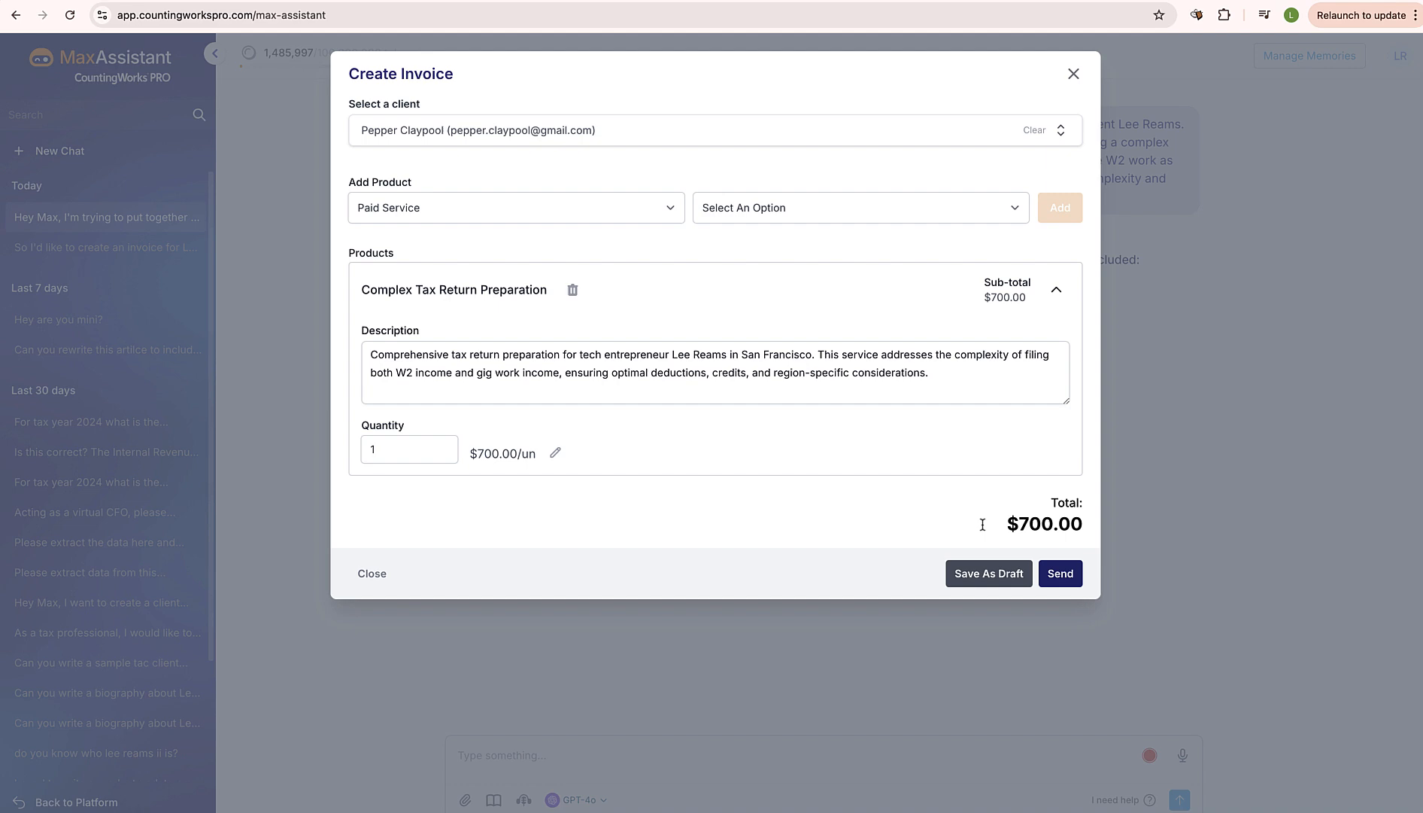
left_click(1063, 571)
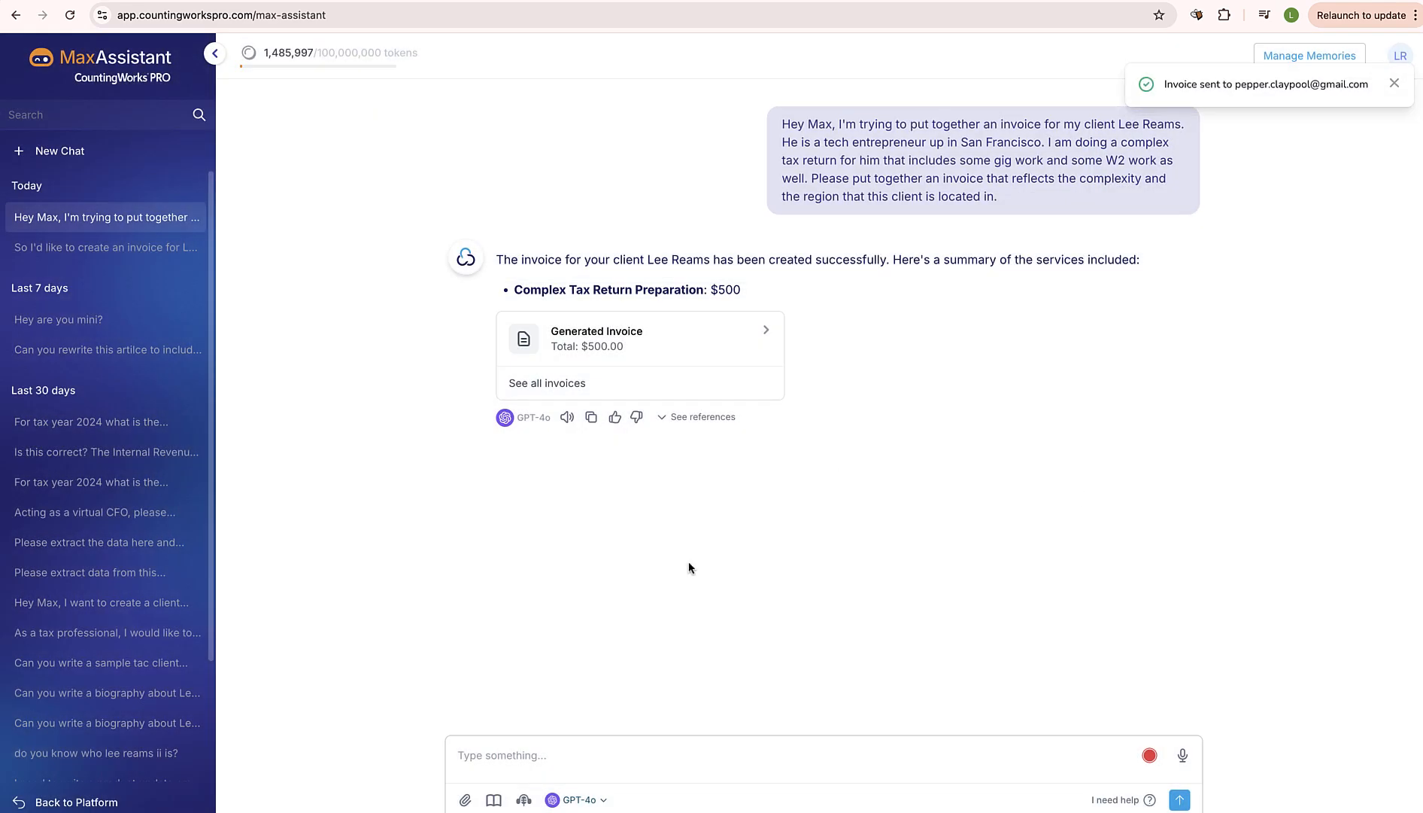
Dictate and submit a request for another client's invoice in Santa Barbara, adding last-minute surge pricing to a basic tax return
left_click(1183, 756)
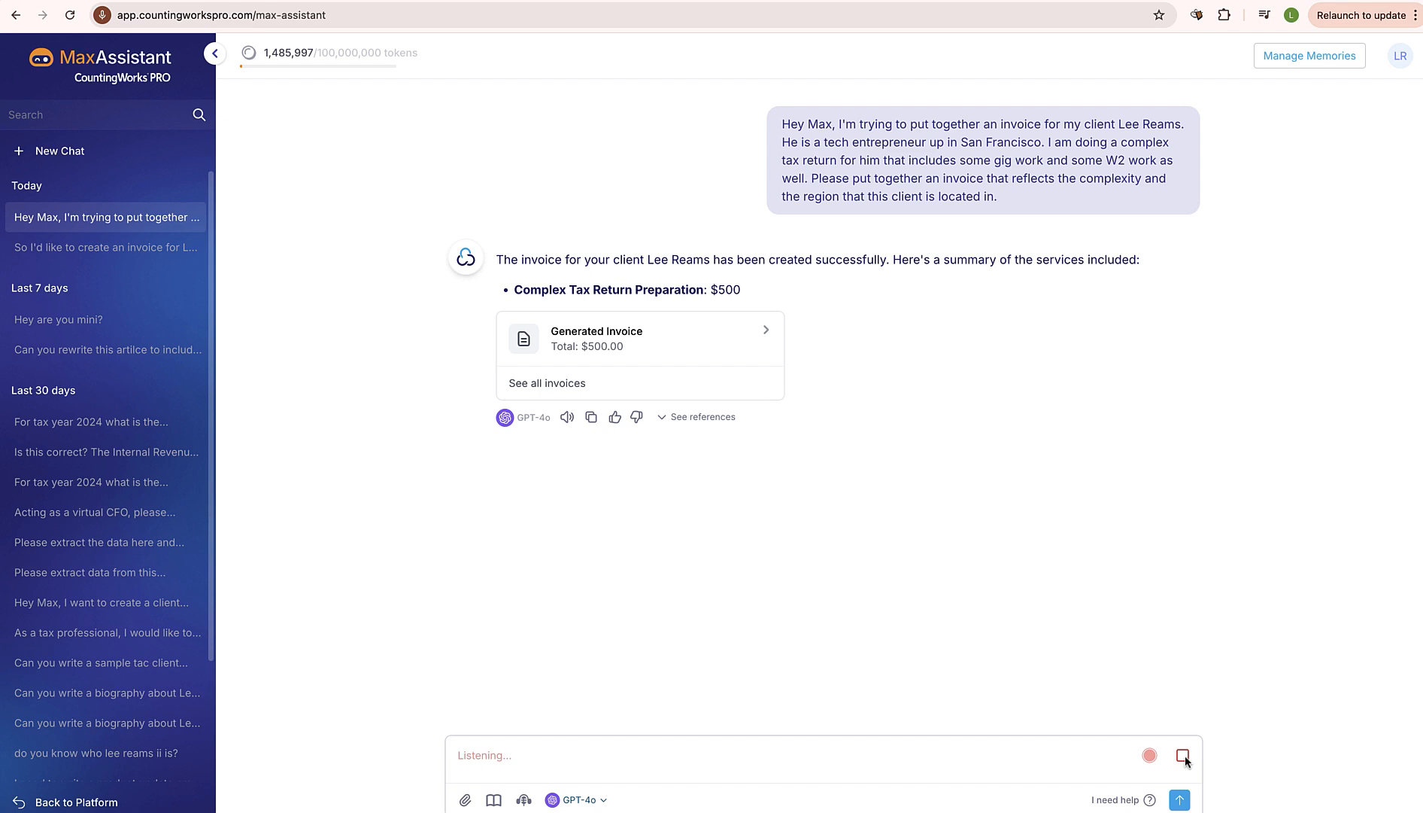
left_click(1183, 759)
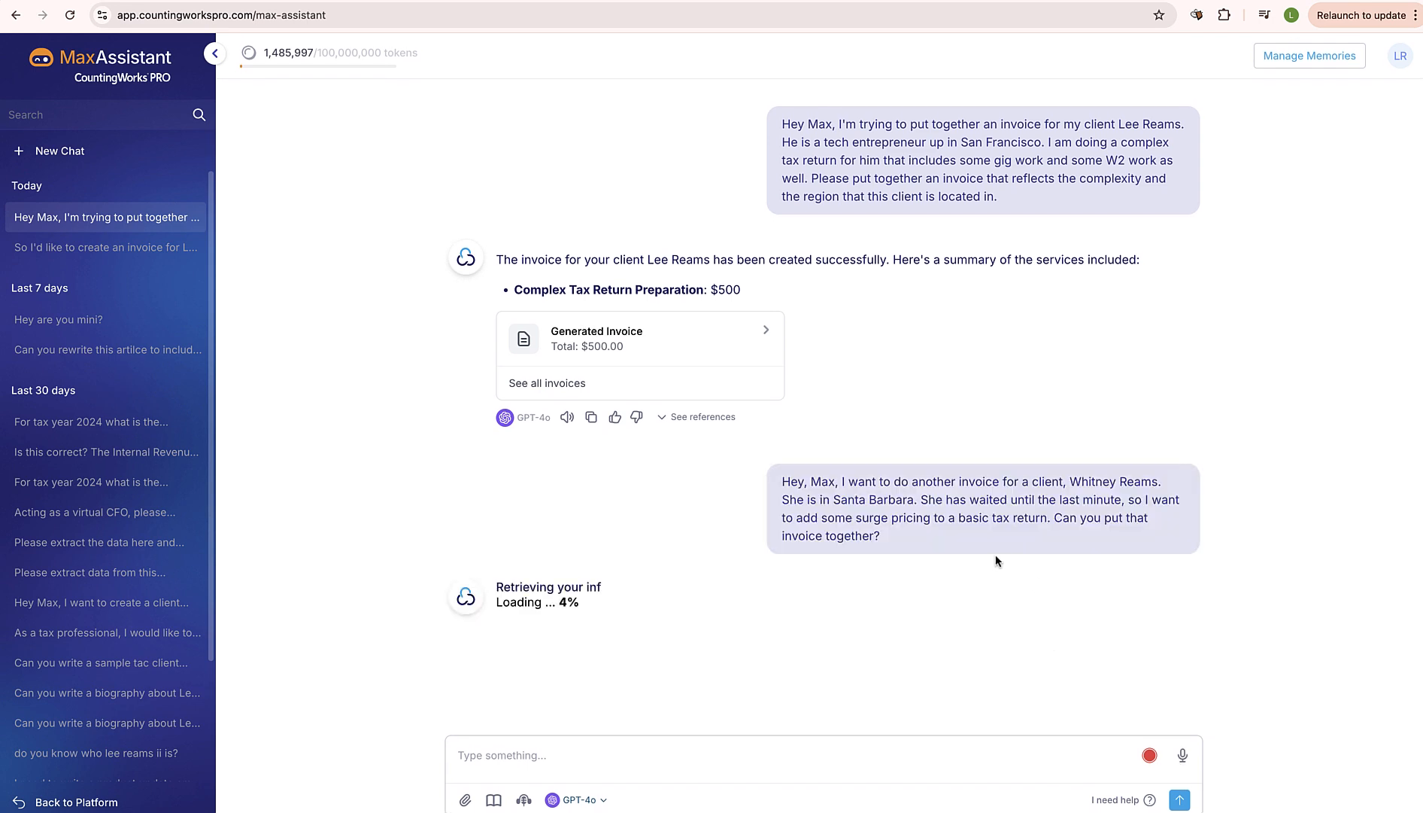
left_click_drag(883, 481, 1100, 534)
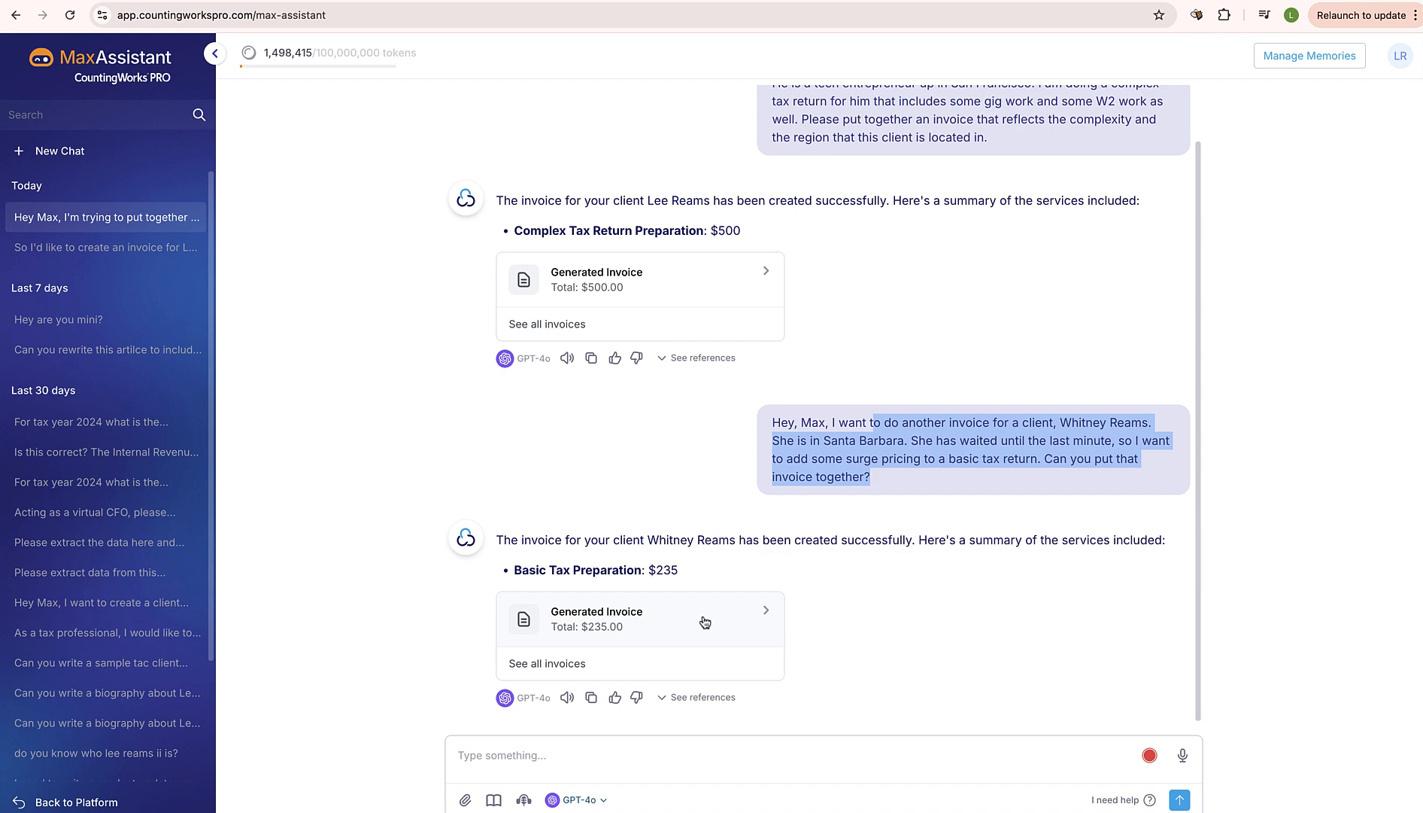
Open the generated Basic Tax Preparation invoice, review its description, close it and look over both invoices in the chat
left_click(767, 613)
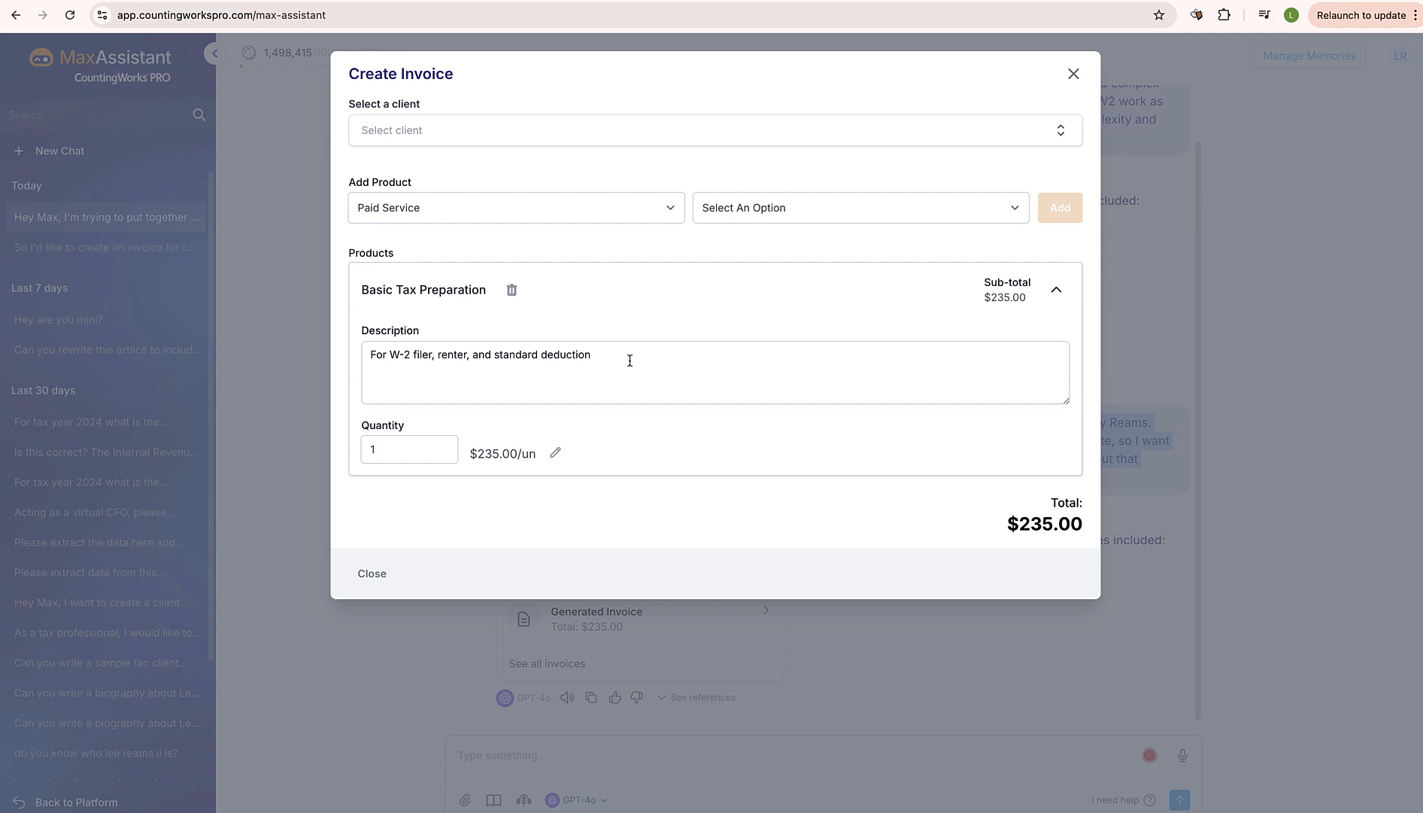
left_click(601, 355)
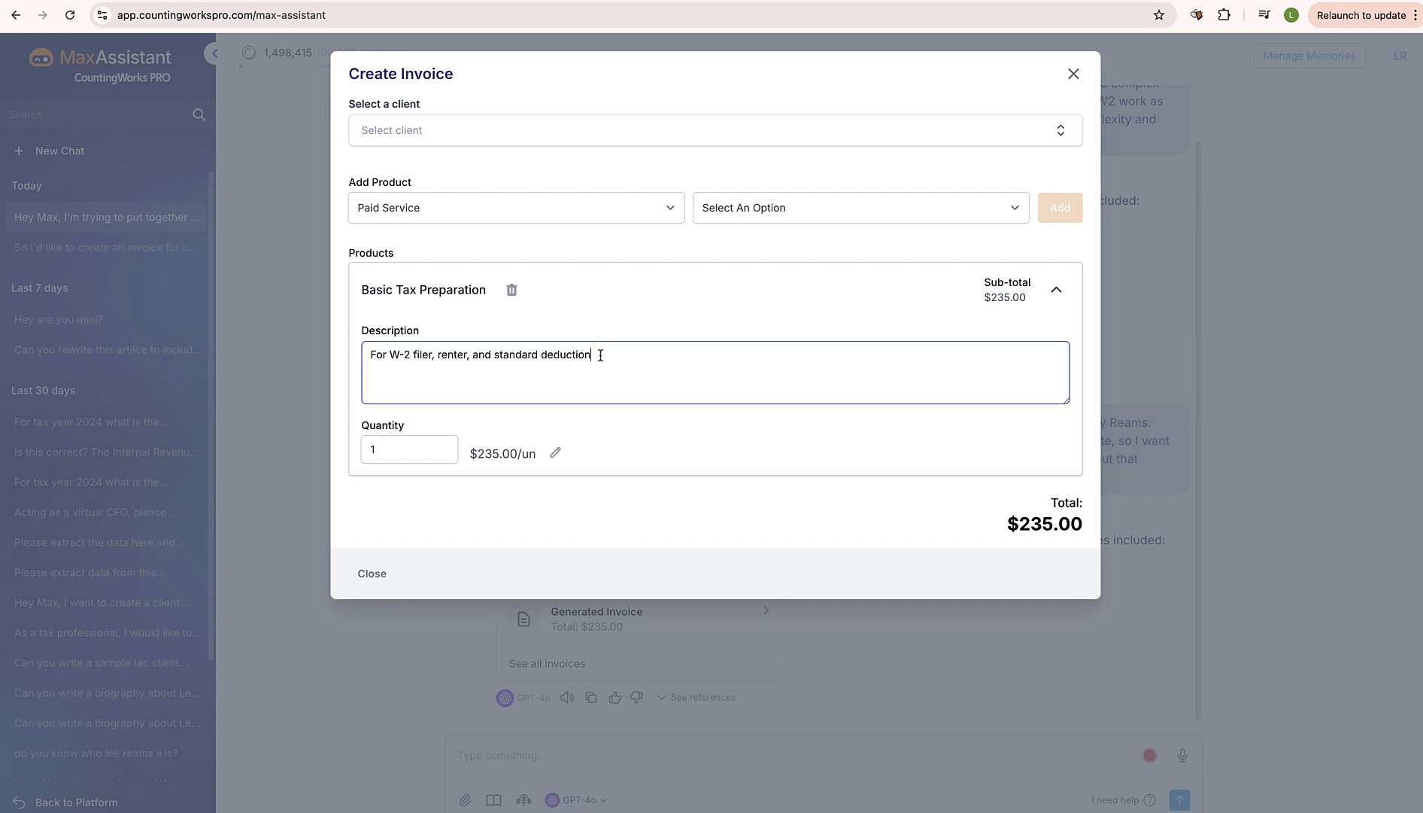
triple_click(600, 355)
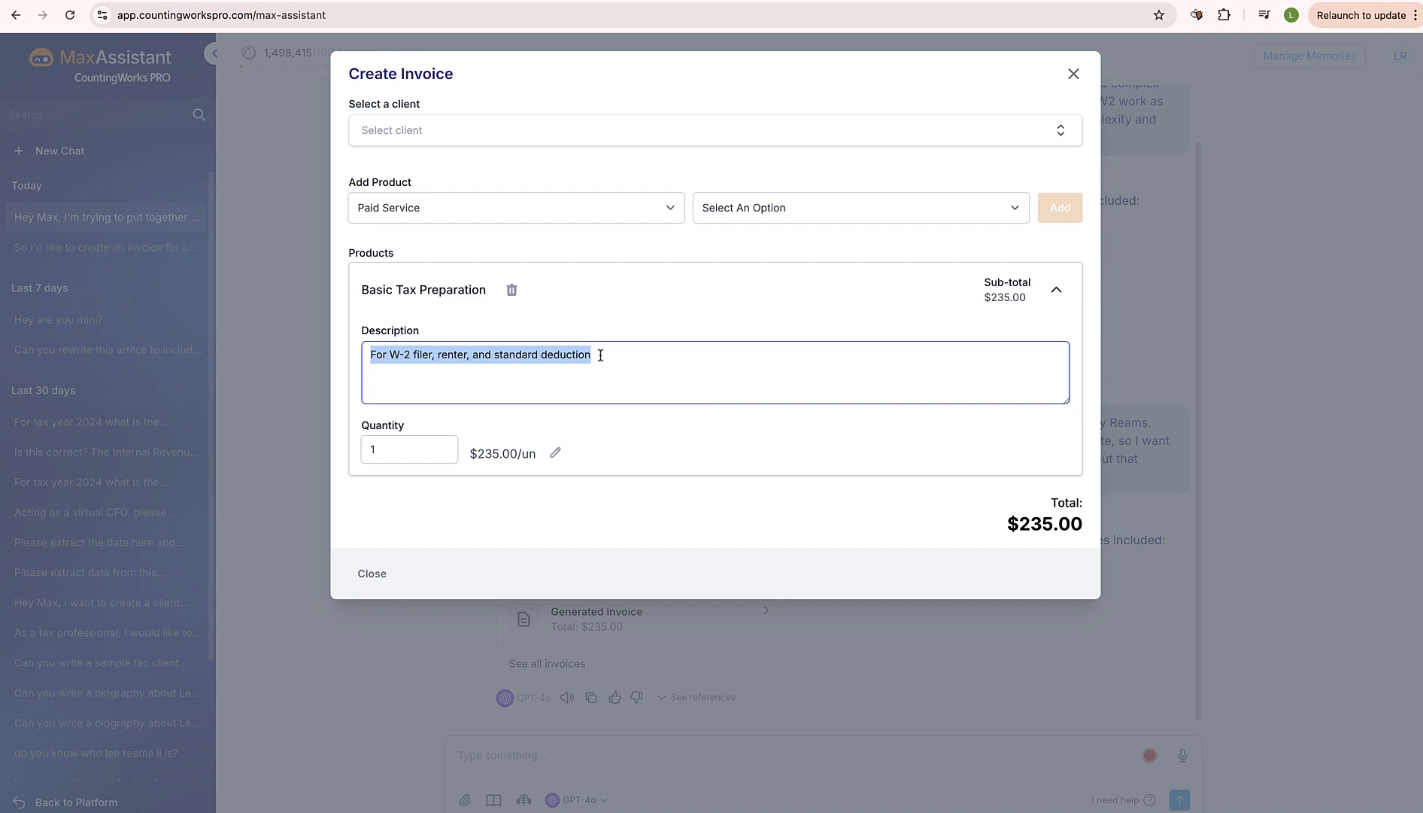
left_click(1075, 74)
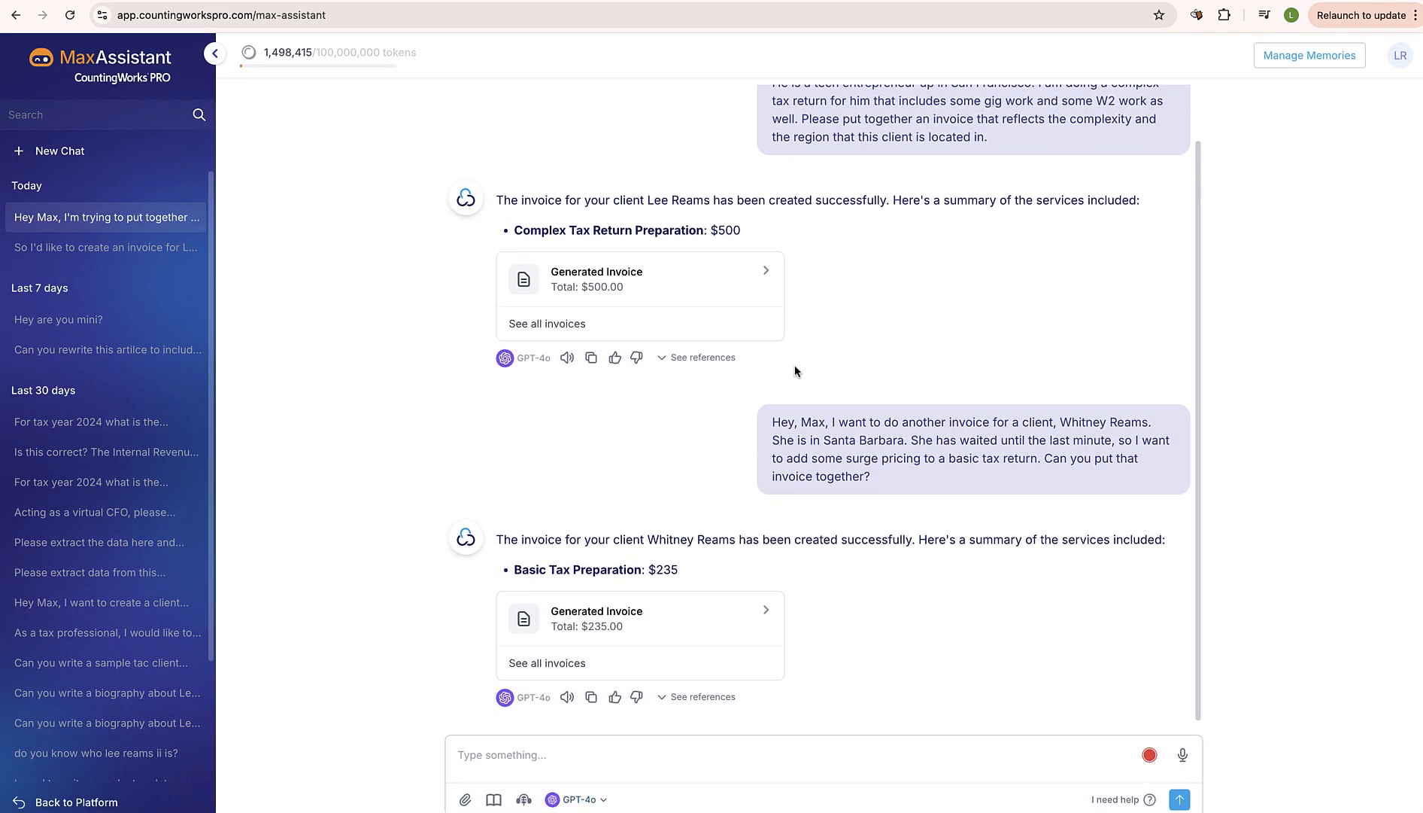
scroll(815, 280, "up", 1)
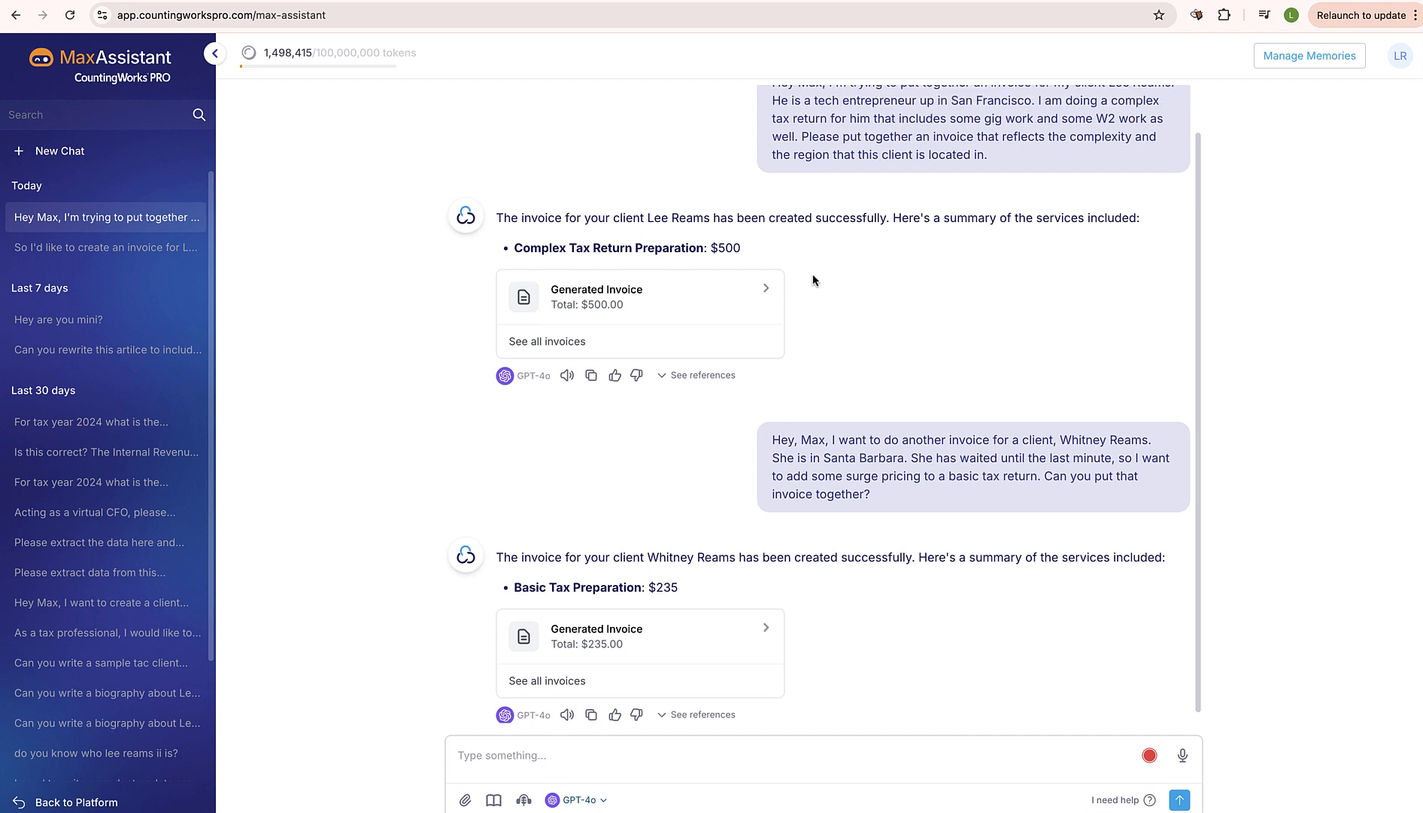
scroll(815, 280, "down", 1)
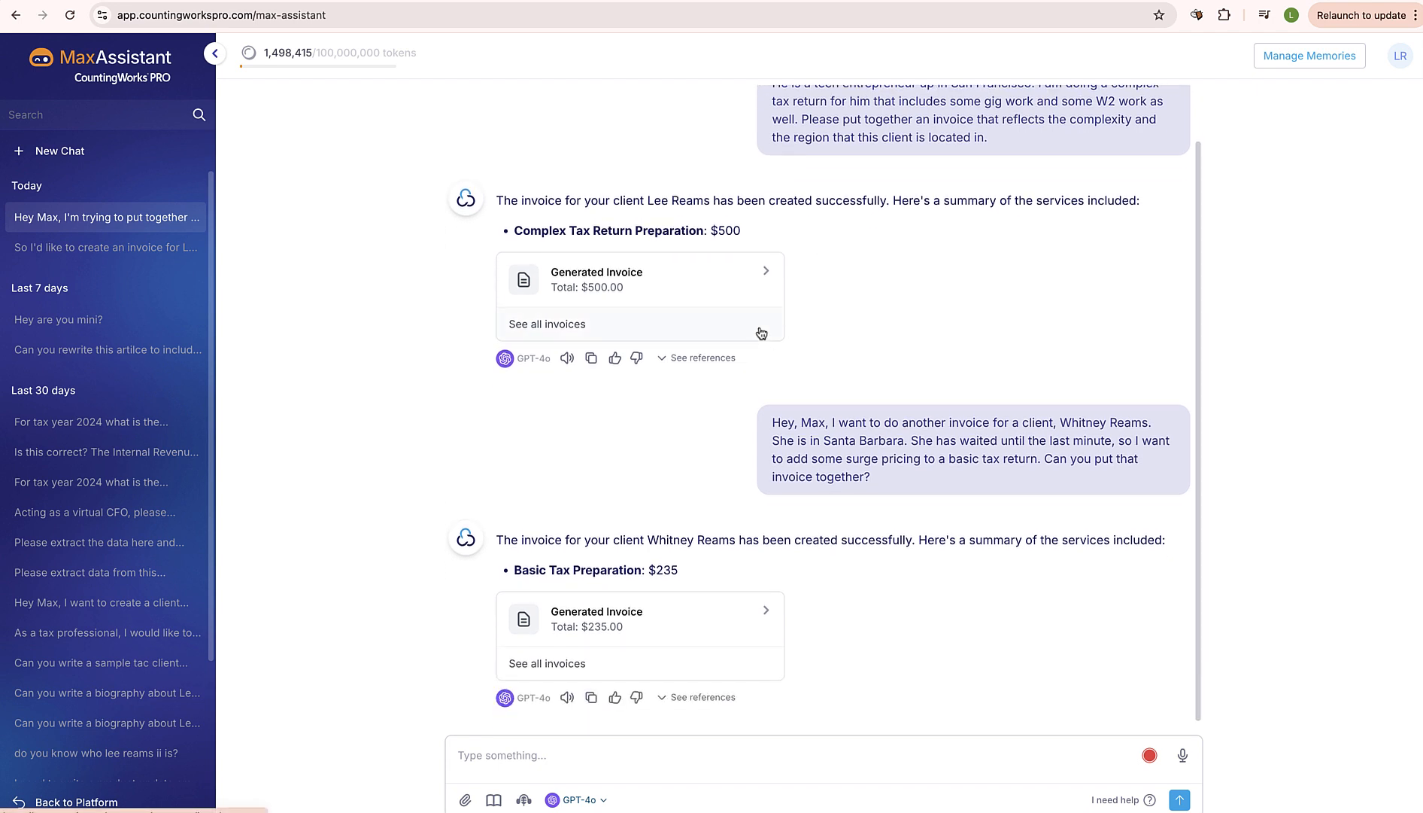
Start a new chat, view the Create an invoice prompt form and close it without entering details
left_click(69, 158)
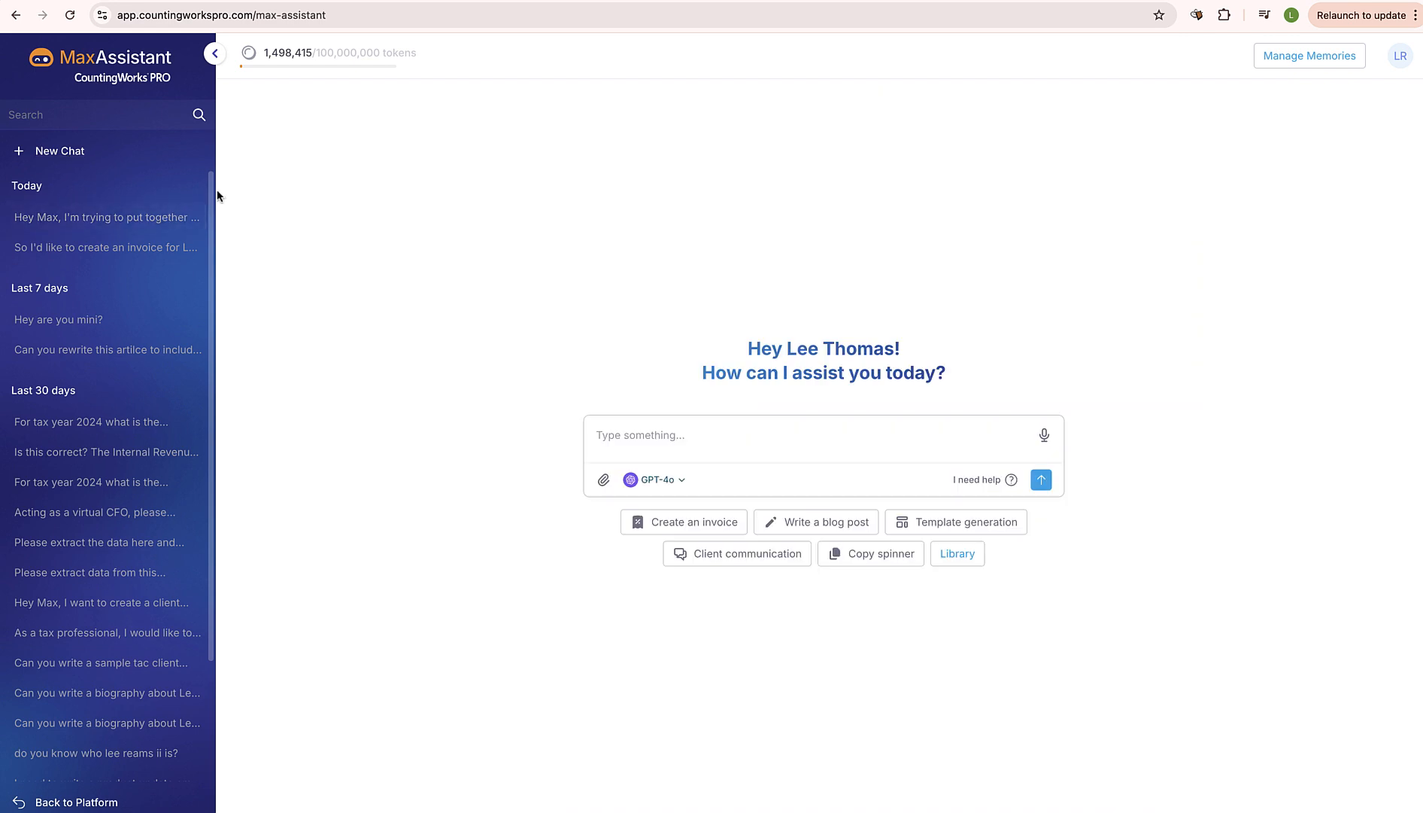
left_click(684, 530)
left_click(600, 390)
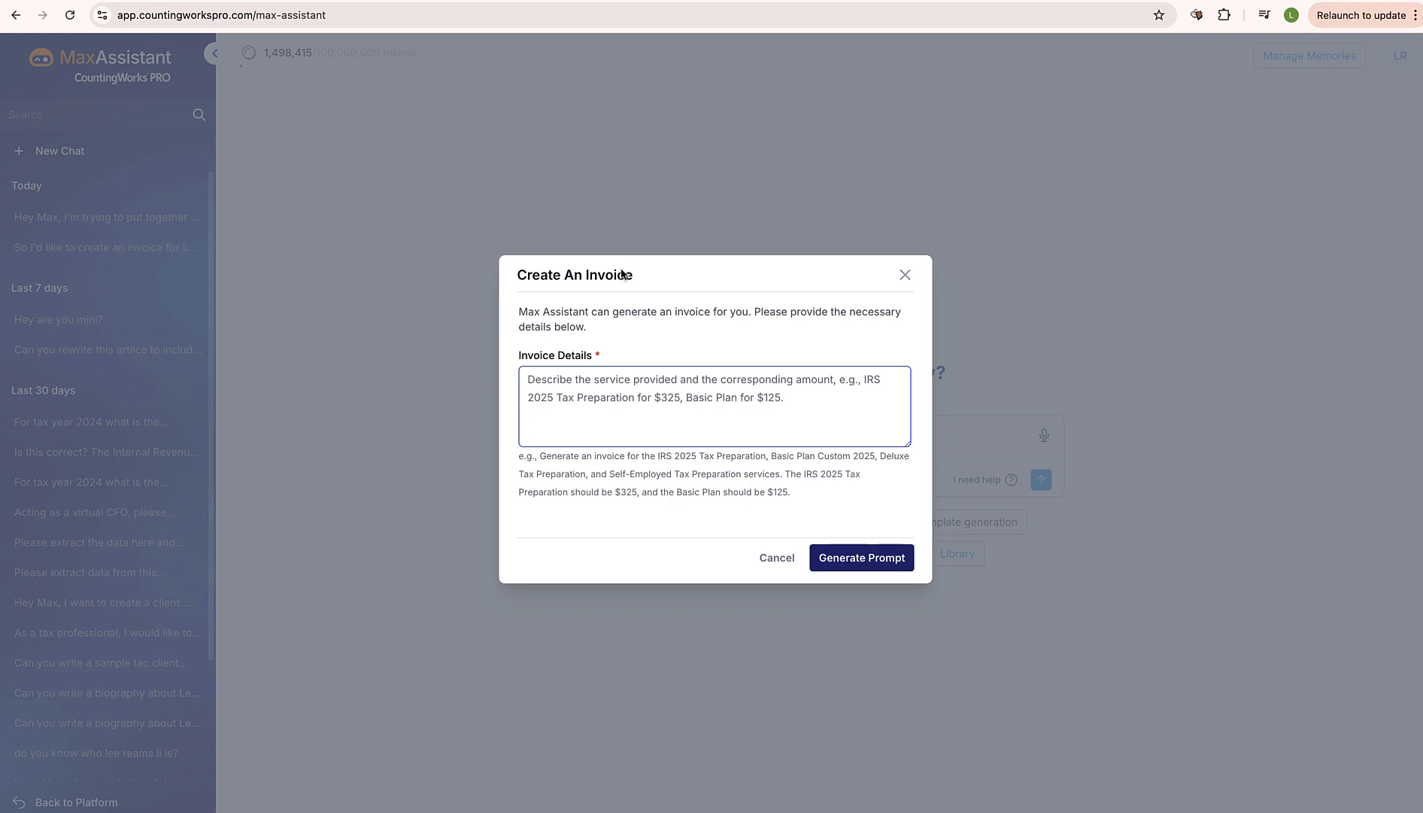
left_click(906, 279)
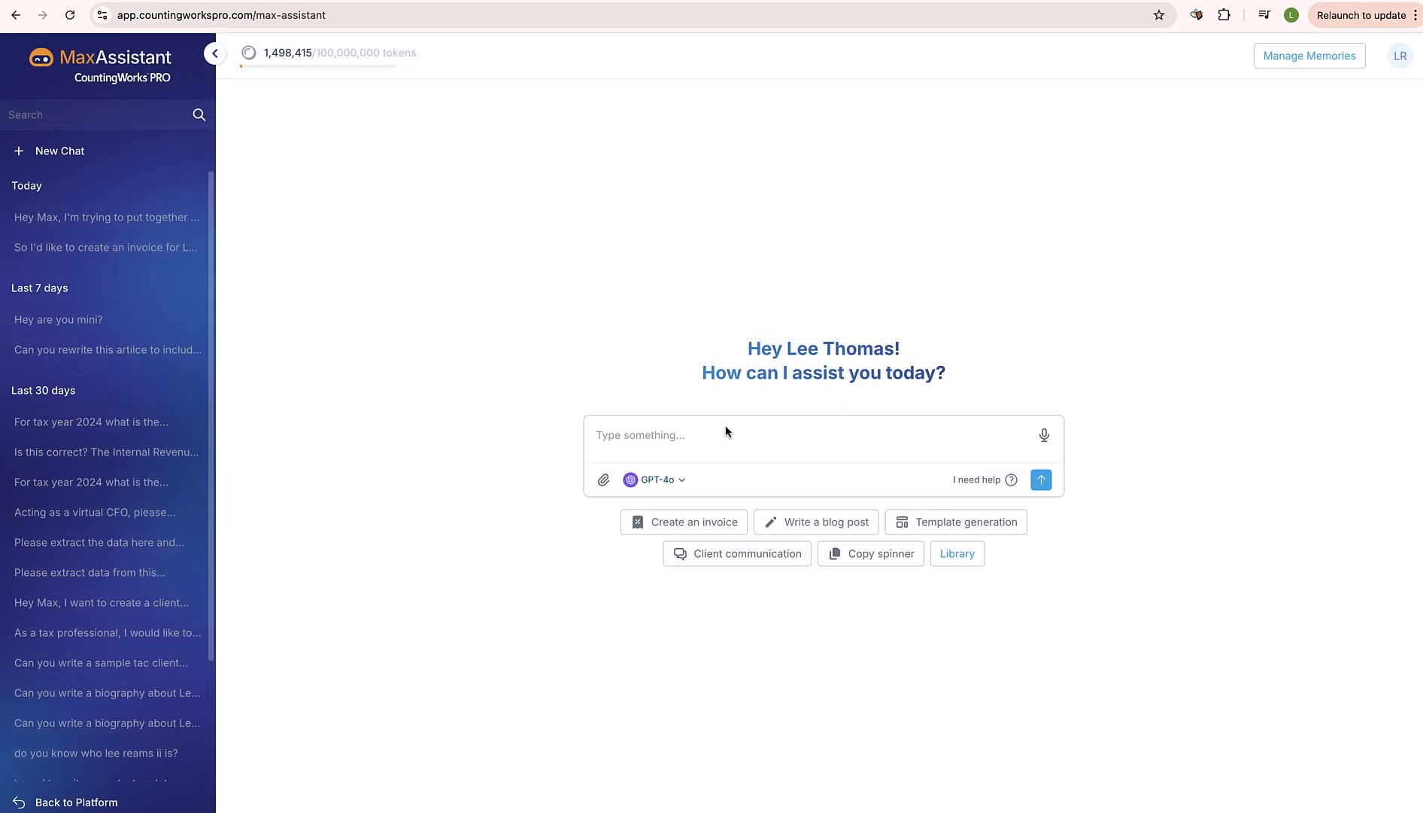